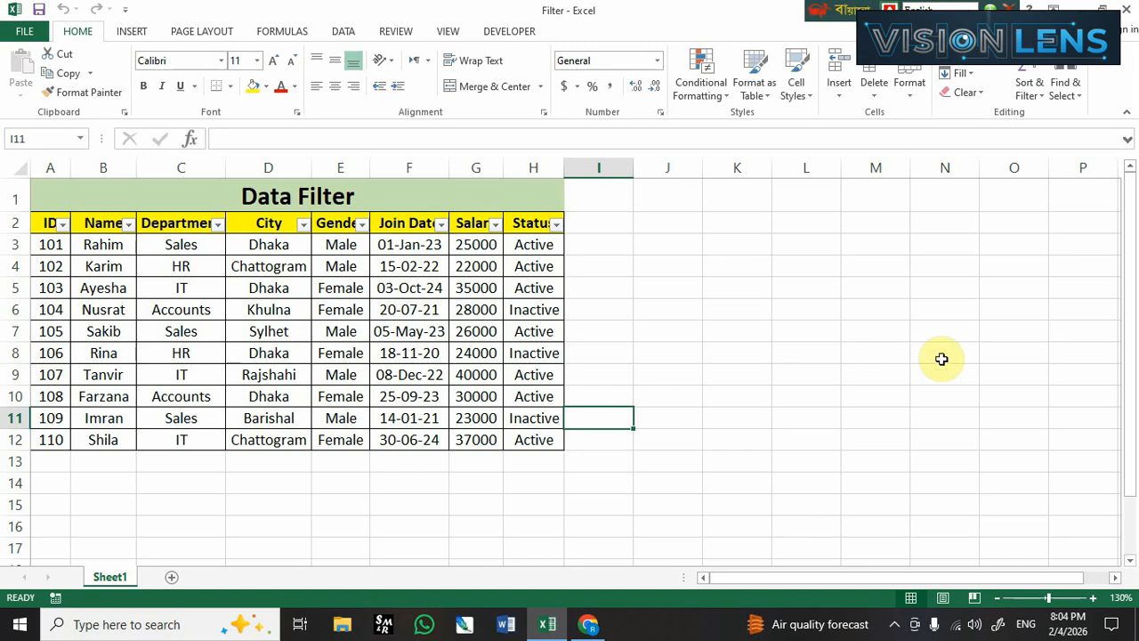
{"action": "left_click", "coordinate": [960, 74]}
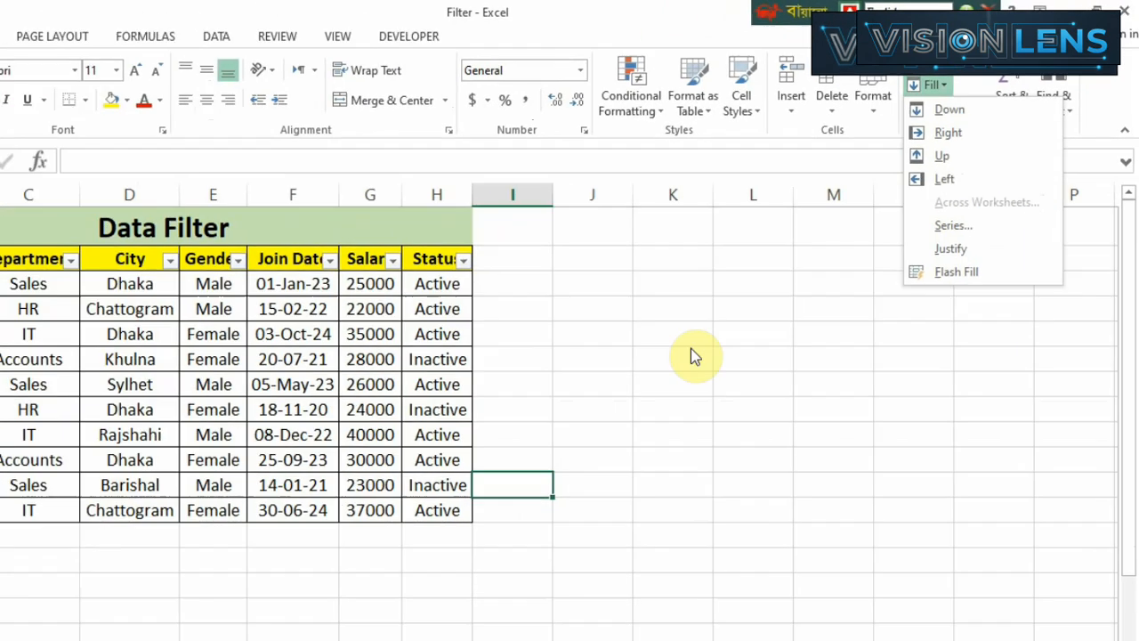
{"action": "left_click", "coordinate": [603, 485]}
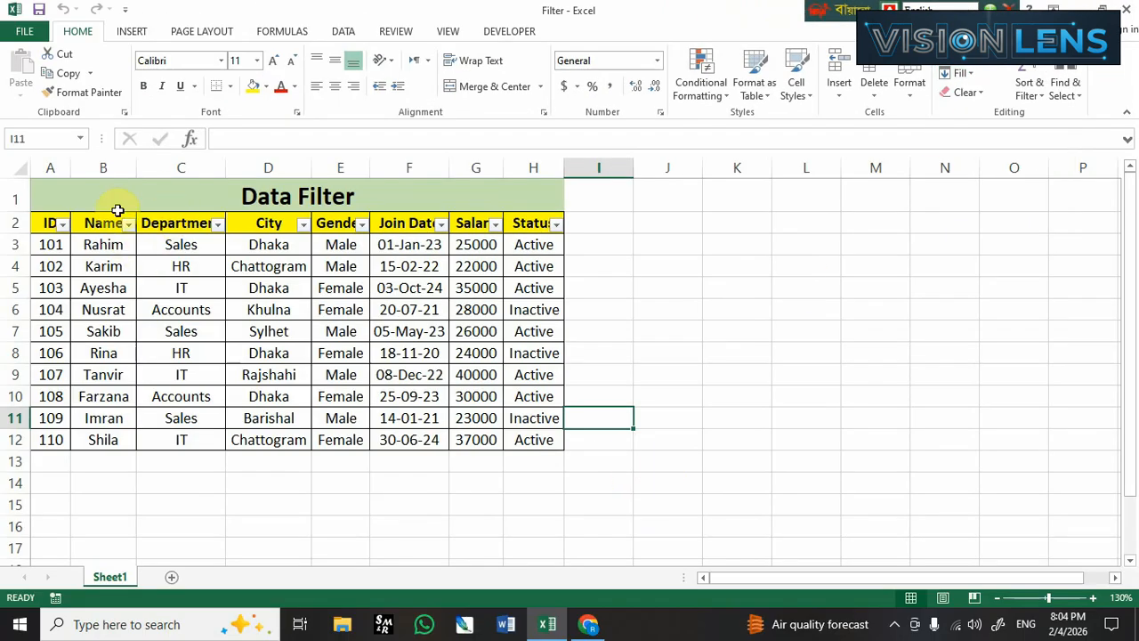
{"action": "left_click_drag", "start_coordinate": [92, 193], "coordinate": [183, 441]}
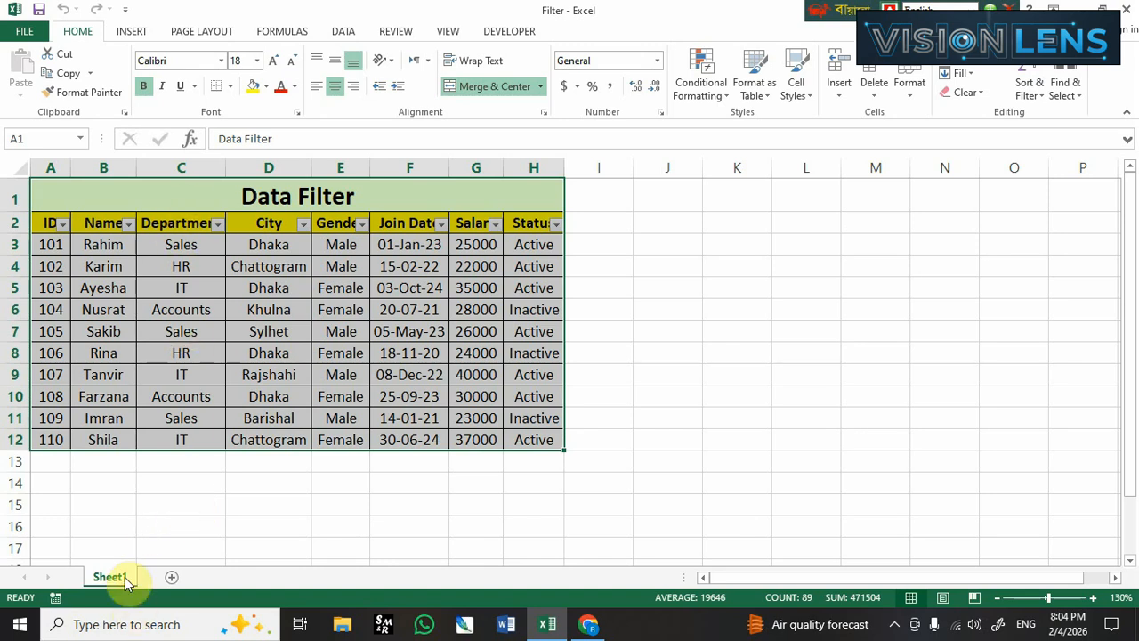
Add three blank worksheets after Sheet1 and return to Sheet1.
{"action": "left_click", "coordinate": [172, 580]}
{"action": "left_click", "coordinate": [224, 578]}
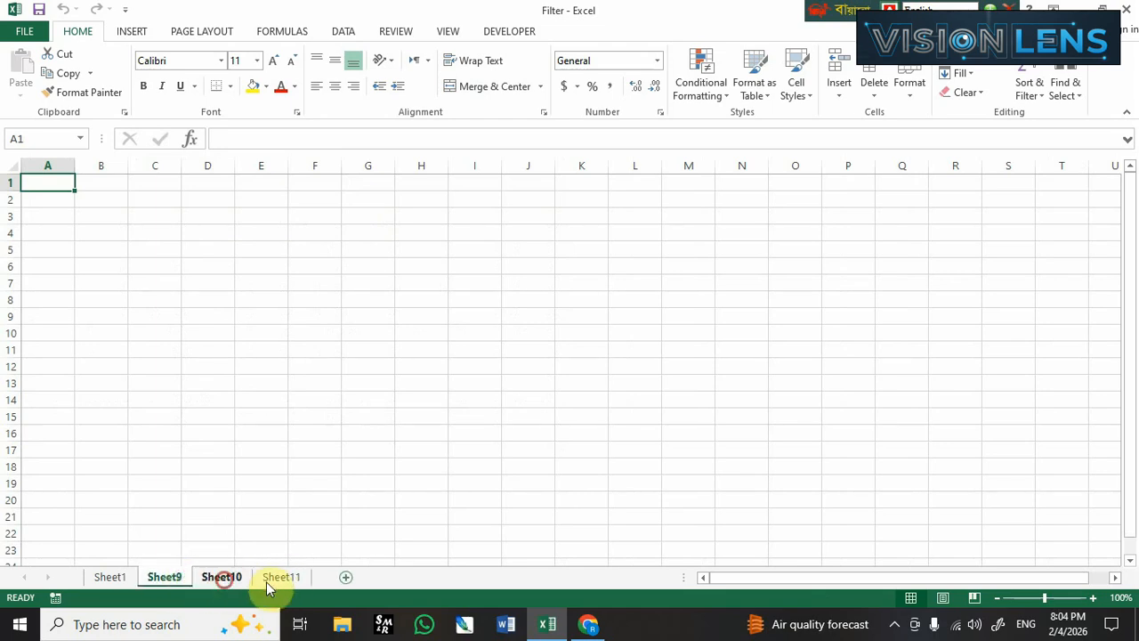
{"action": "left_click", "coordinate": [324, 505]}
{"action": "left_click", "coordinate": [109, 577]}
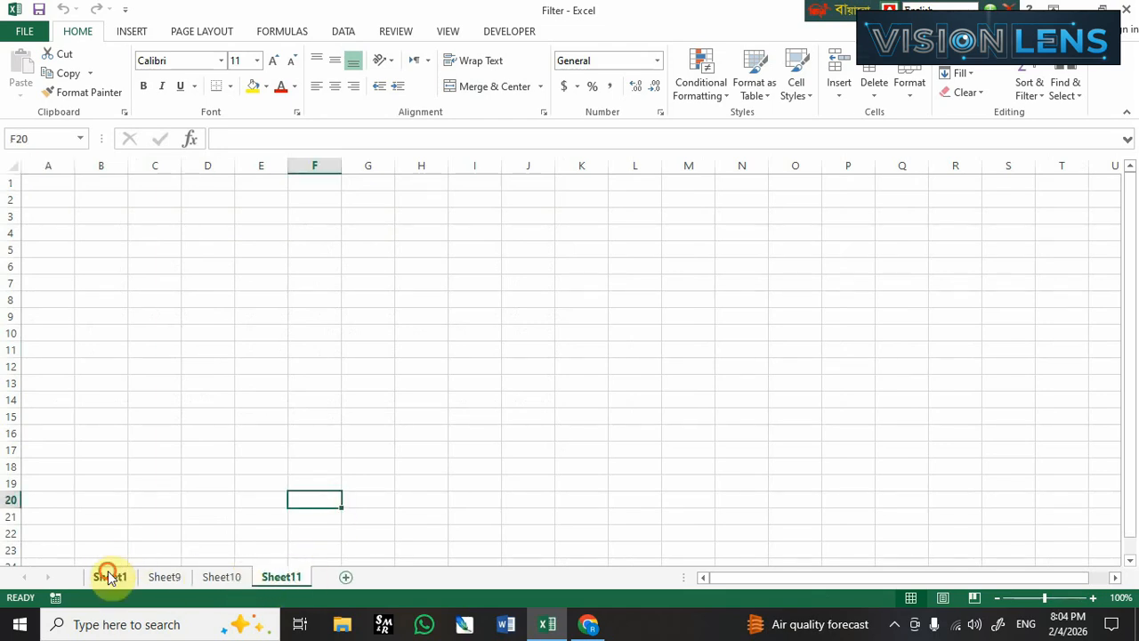
{"action": "left_click", "coordinate": [246, 498]}
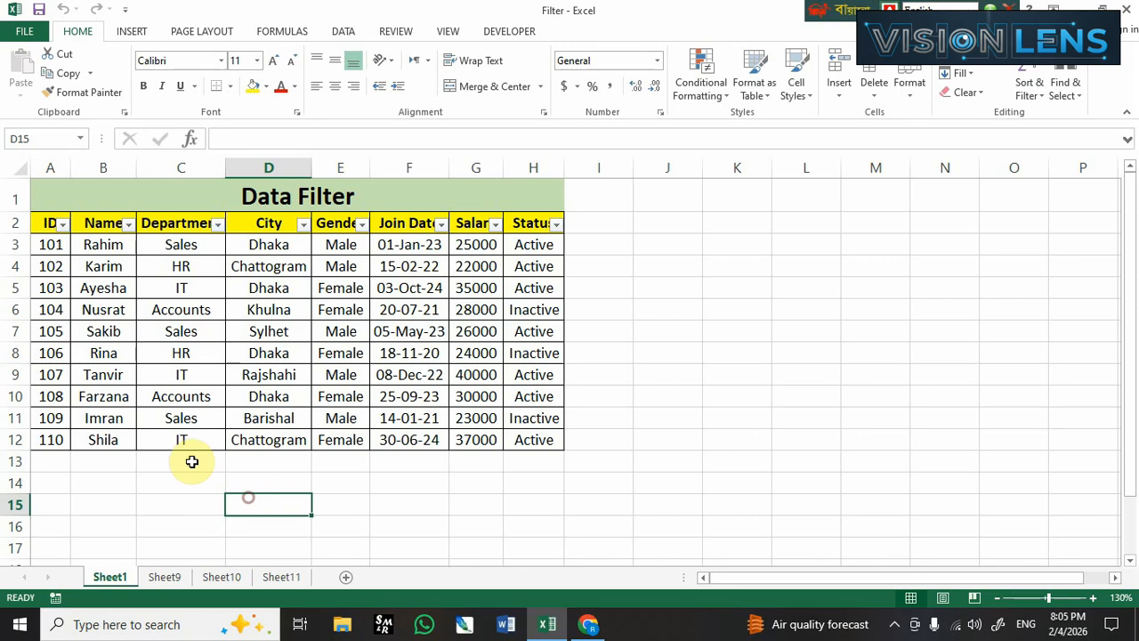
Fill the whole Data Filter table A1:H12 from Sheet1 across Sheet9, Sheet10 and Sheet11 with the All option.
{"action": "left_click", "coordinate": [107, 190]}
{"action": "left_click_drag", "start_coordinate": [107, 190], "coordinate": [113, 439]}
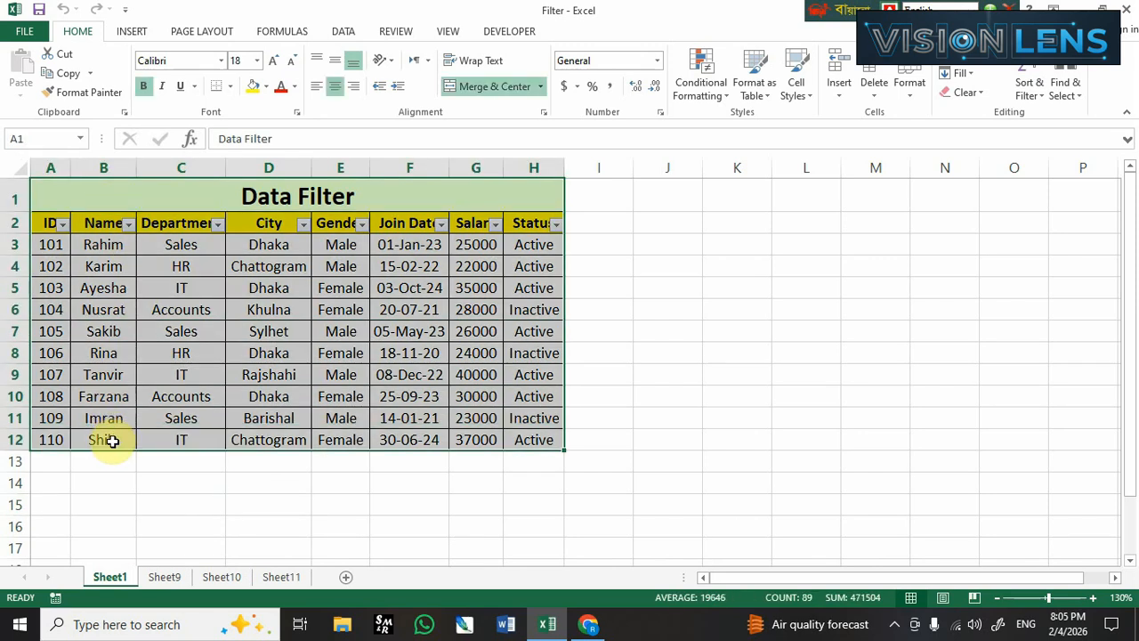
{"action": "left_click", "coordinate": [165, 577], "text": "ctrl"}
{"action": "left_click", "coordinate": [223, 577], "text": "ctrl"}
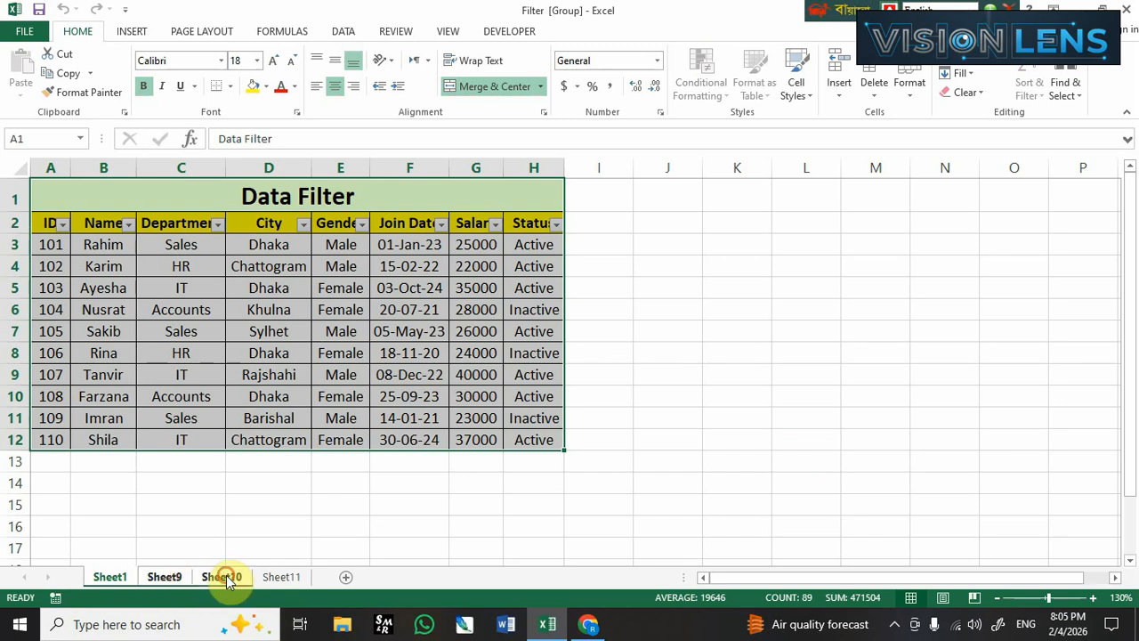
{"action": "left_click", "coordinate": [280, 577], "text": "ctrl"}
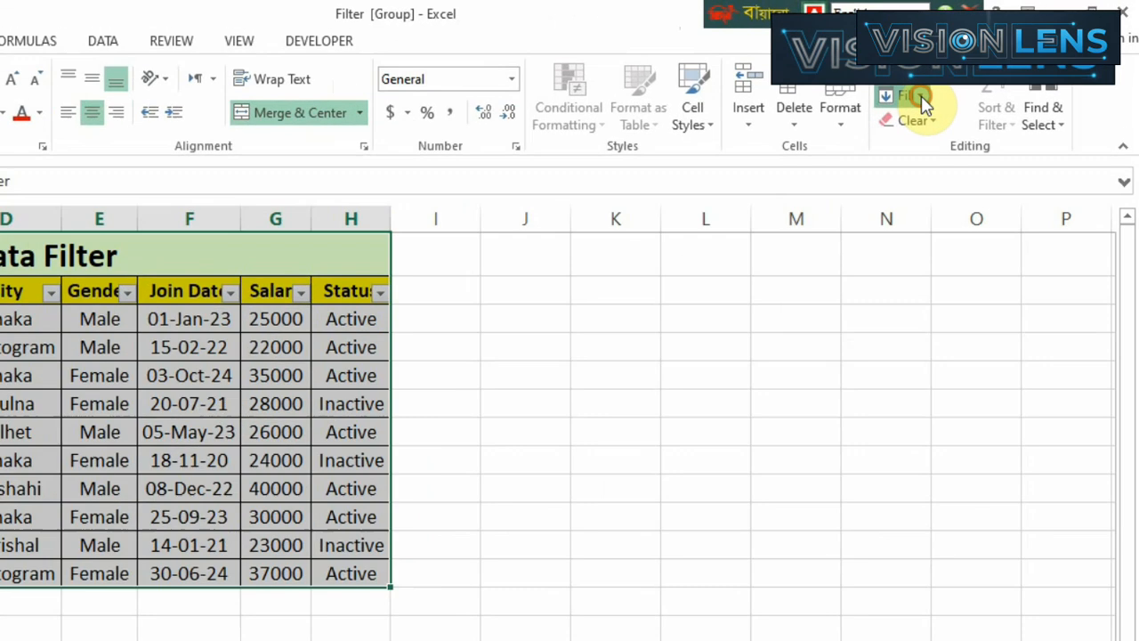
{"action": "left_click", "coordinate": [967, 76]}
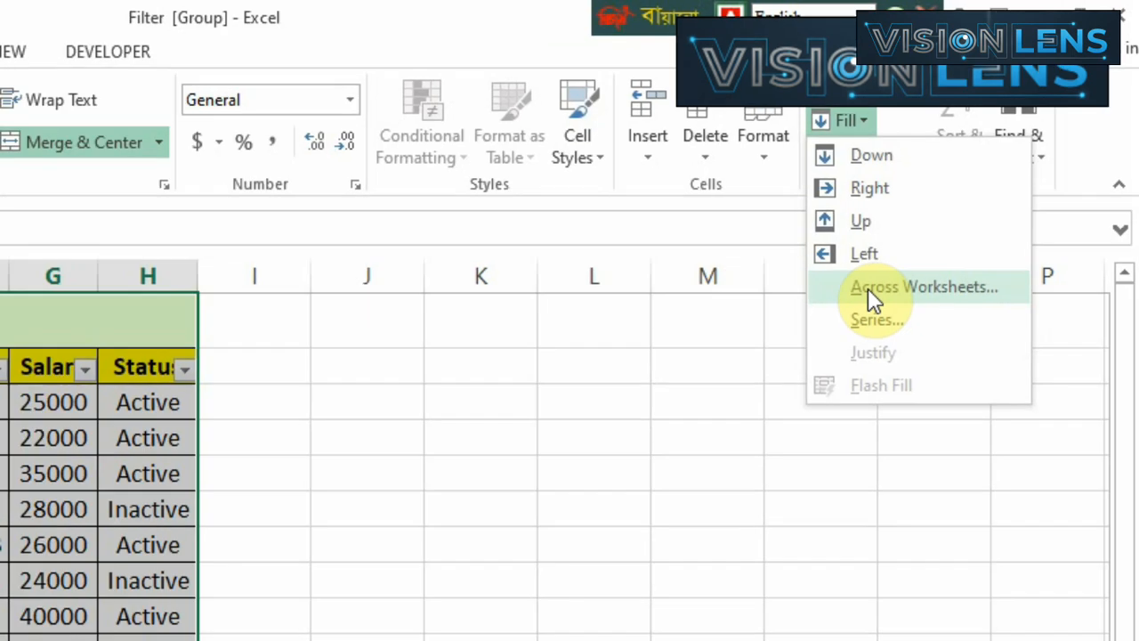
{"action": "left_click", "coordinate": [850, 305]}
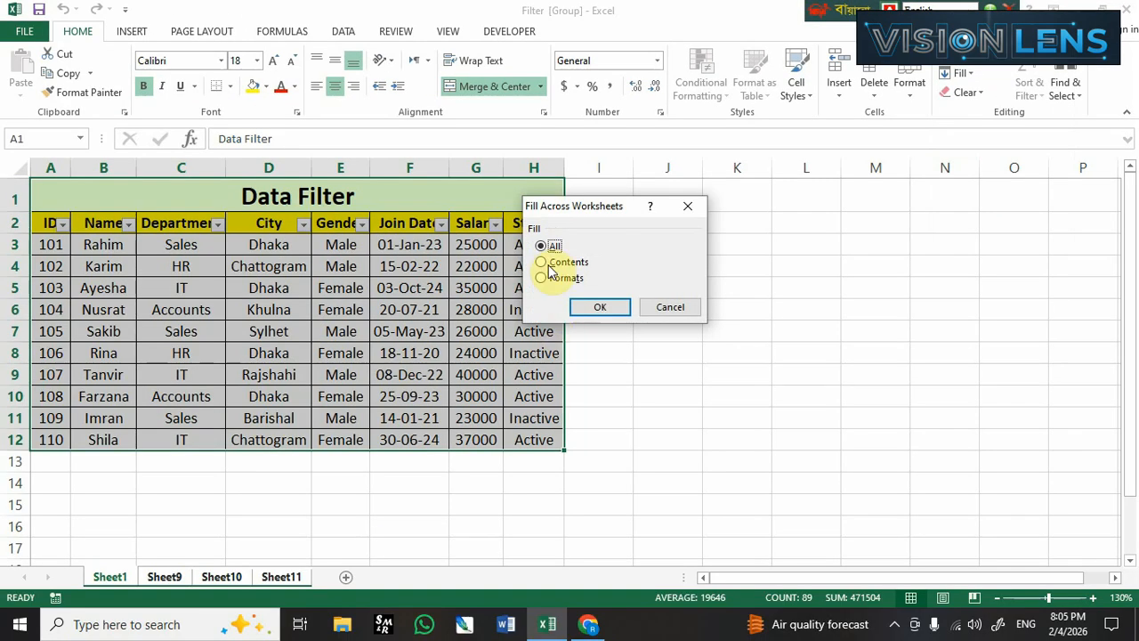
{"action": "left_click_drag", "start_coordinate": [552, 205], "coordinate": [596, 272]}
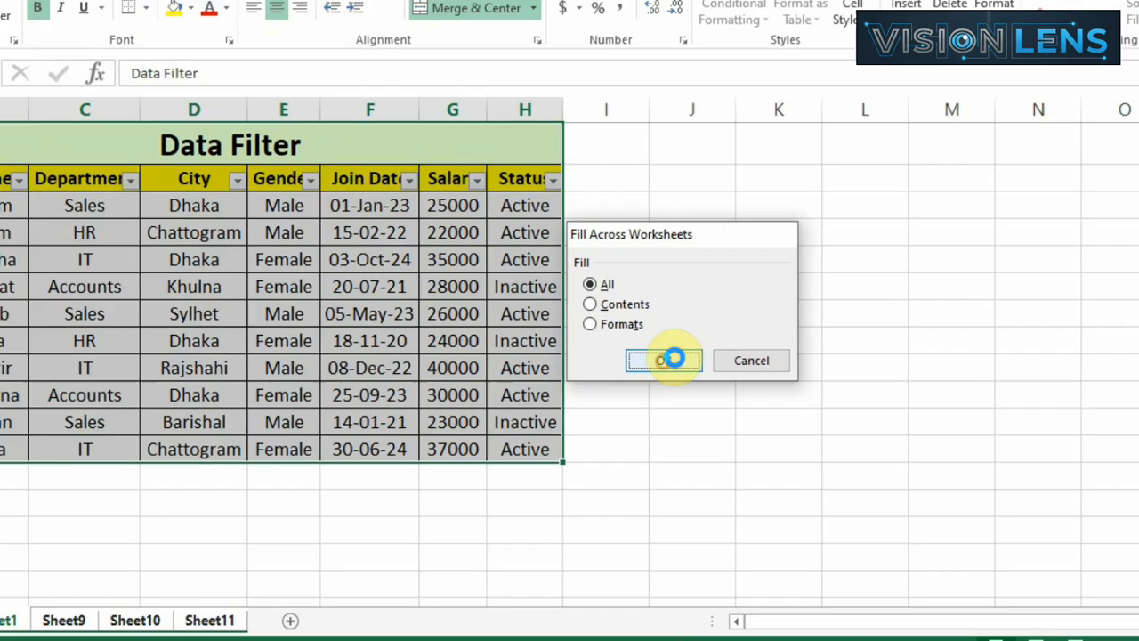
{"action": "left_click", "coordinate": [702, 344]}
Check the copied table on Sheet9, Sheet10 and Sheet11, and widen the Join Date column on Sheet11 to fit its dates.
{"action": "left_click", "coordinate": [164, 575]}
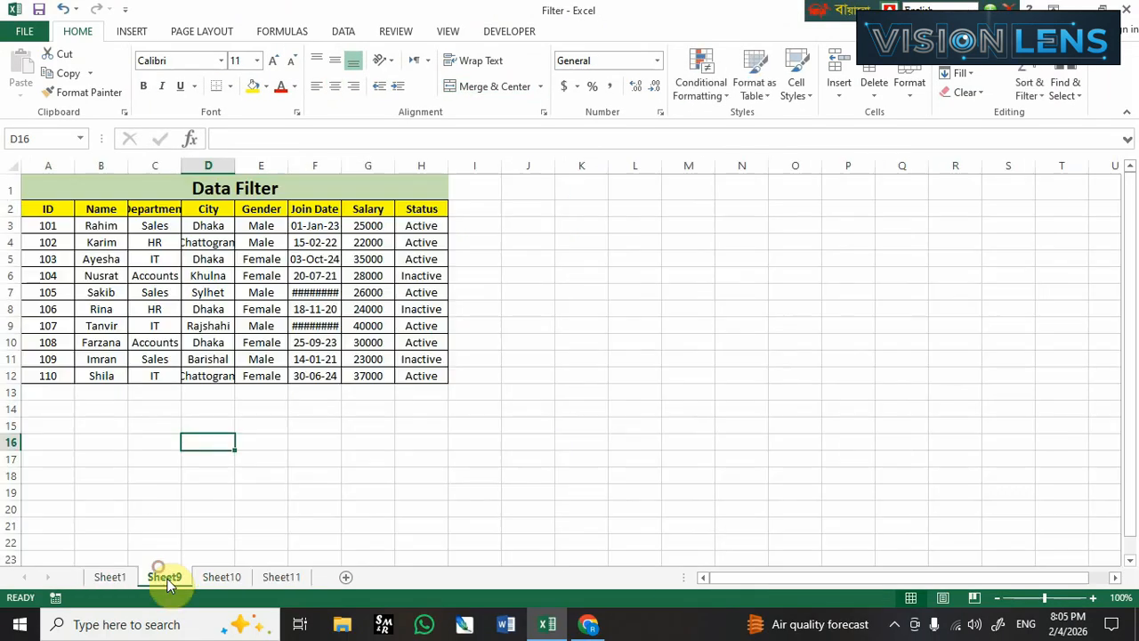
{"action": "left_click", "coordinate": [221, 577]}
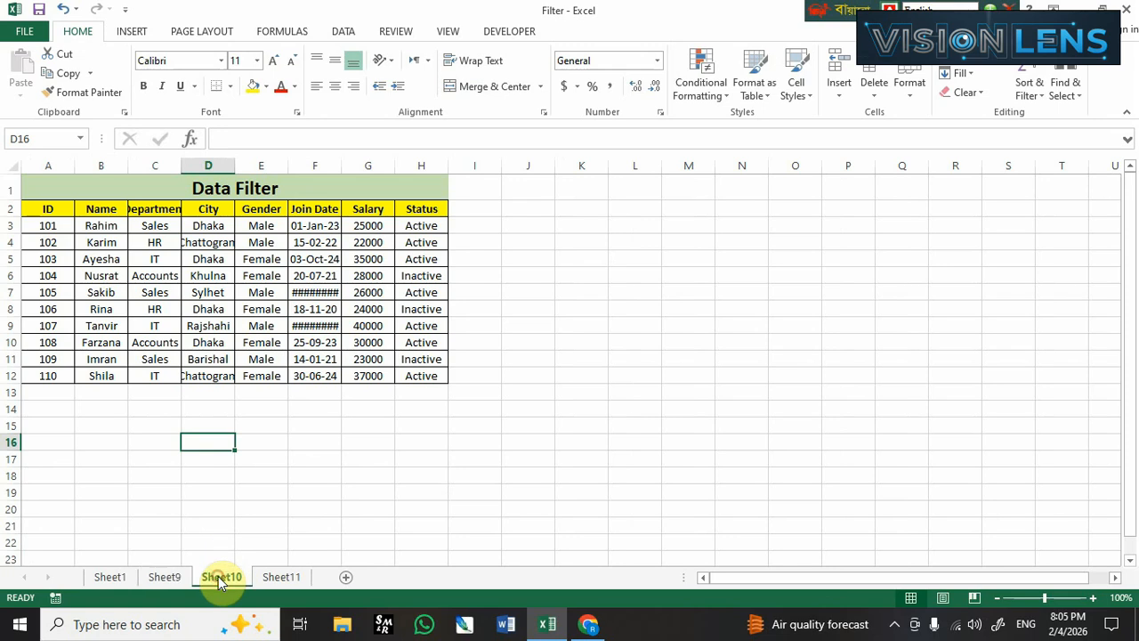
{"action": "left_click", "coordinate": [283, 579]}
{"action": "left_click", "coordinate": [308, 456]}
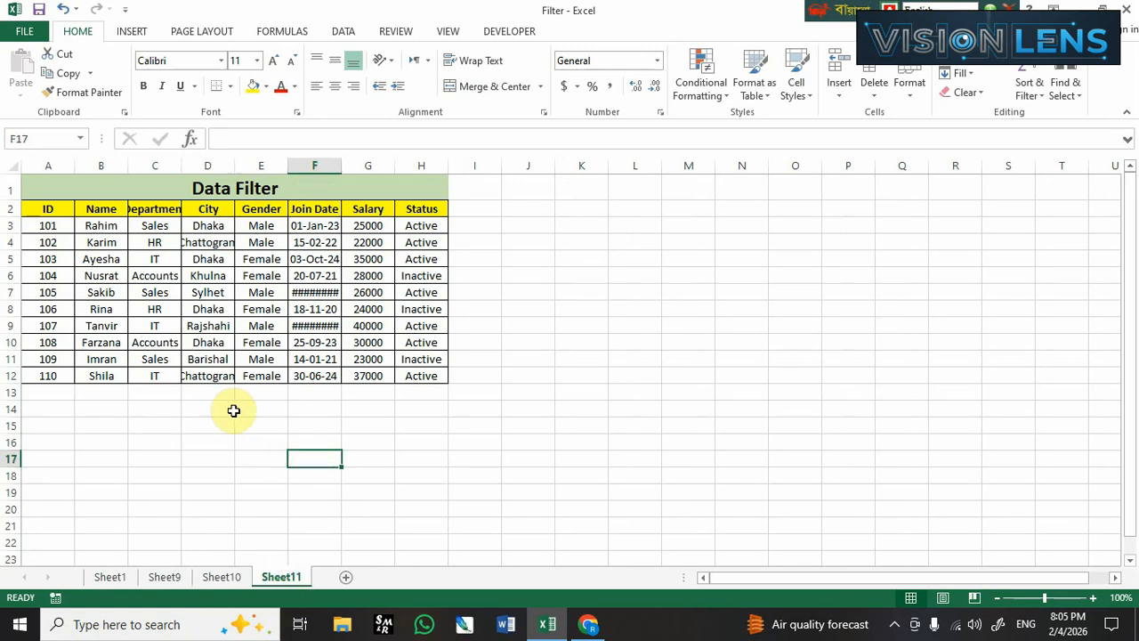
{"action": "scroll", "coordinate": [183, 432], "scroll_direction": "up", "scroll_amount": 2, "text": "ctrl"}
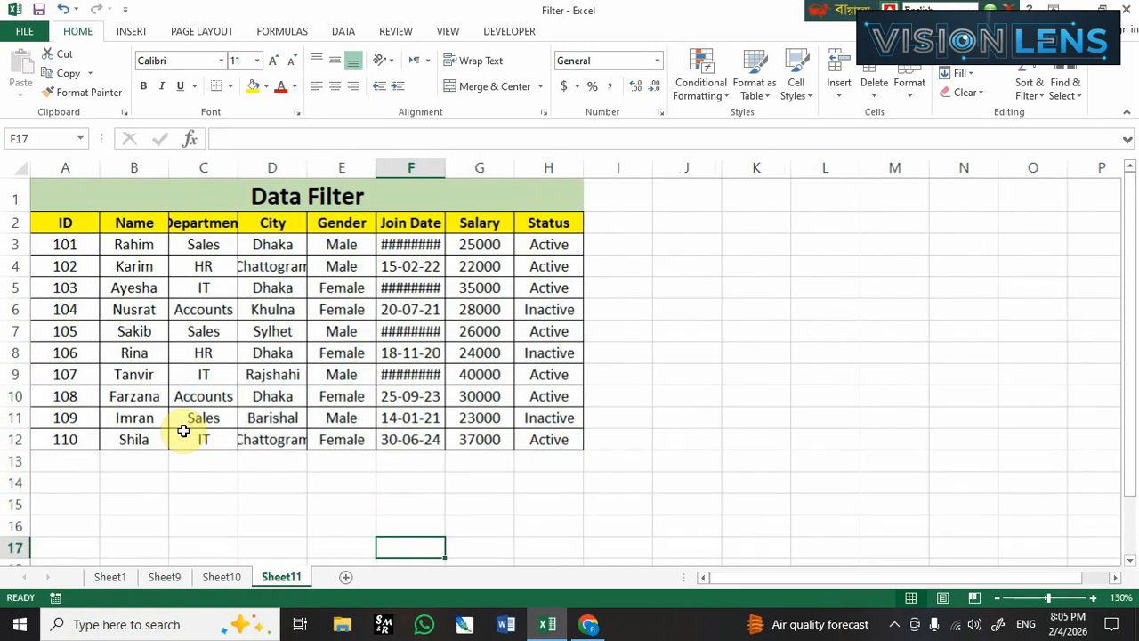
{"action": "left_click_drag", "start_coordinate": [447, 169], "coordinate": [458, 175]}
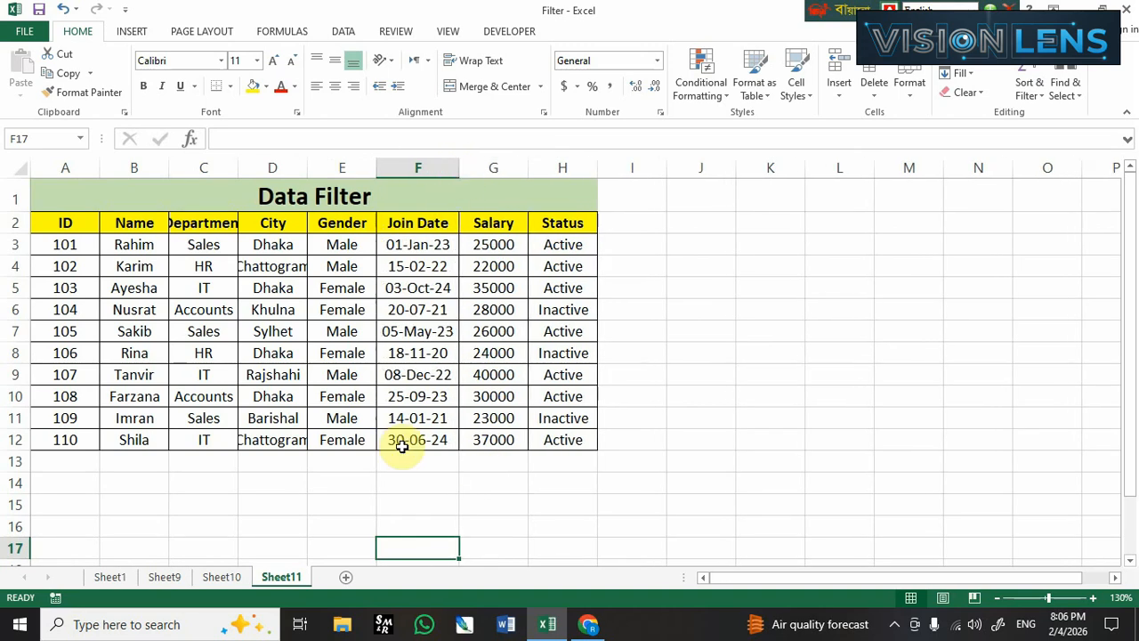
{"action": "left_click", "coordinate": [305, 506]}
{"action": "left_click", "coordinate": [169, 580]}
{"action": "left_click", "coordinate": [209, 578]}
{"action": "left_click", "coordinate": [276, 578]}
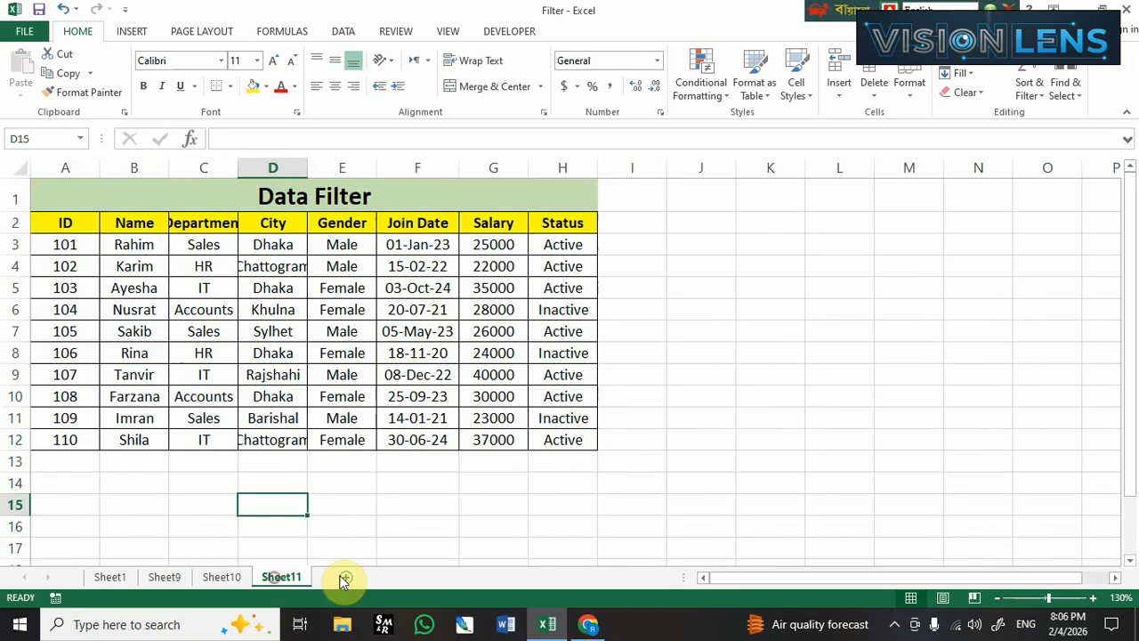
Add another blank worksheet after Sheet11 and return to Sheet1.
{"action": "left_click", "coordinate": [345, 577]}
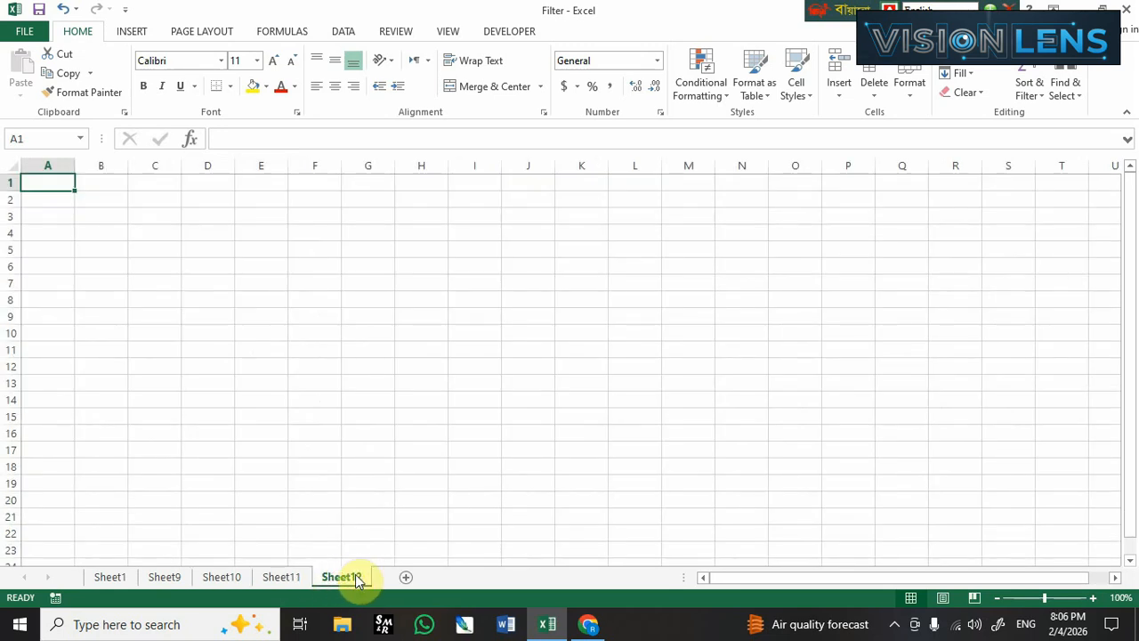
{"action": "left_click", "coordinate": [364, 497]}
{"action": "left_click", "coordinate": [110, 577]}
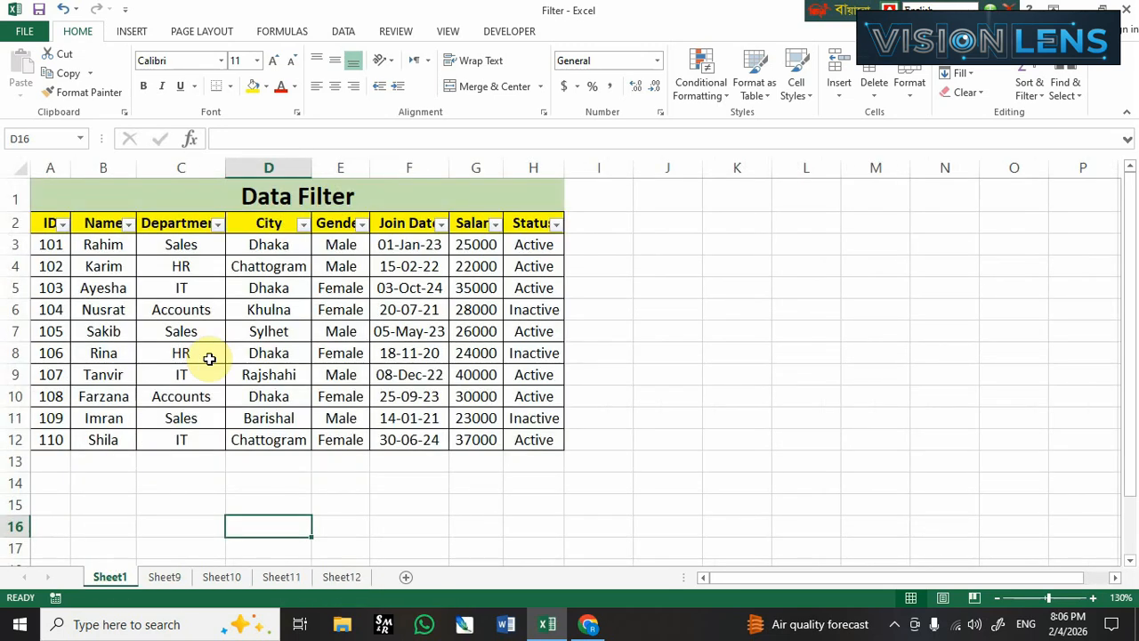
Group Sheet1 with Sheet12 and fill the Data Filter table A1:H12 across them with the Contents option only.
{"action": "left_click_drag", "start_coordinate": [151, 204], "coordinate": [175, 440]}
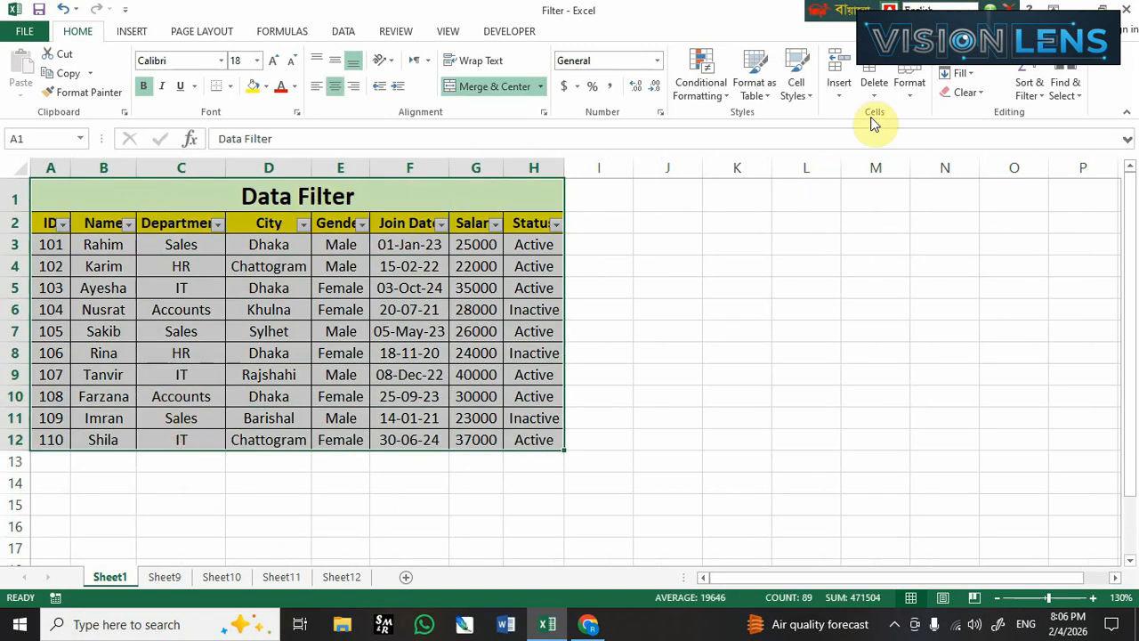
{"action": "left_click", "coordinate": [984, 94]}
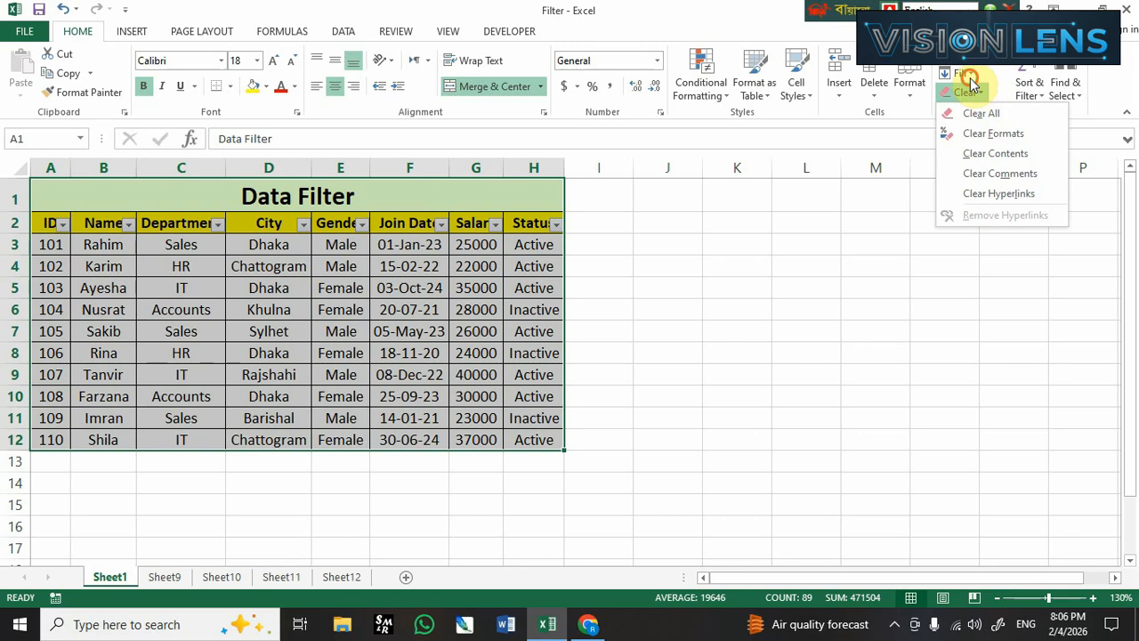
{"action": "left_click", "coordinate": [961, 73]}
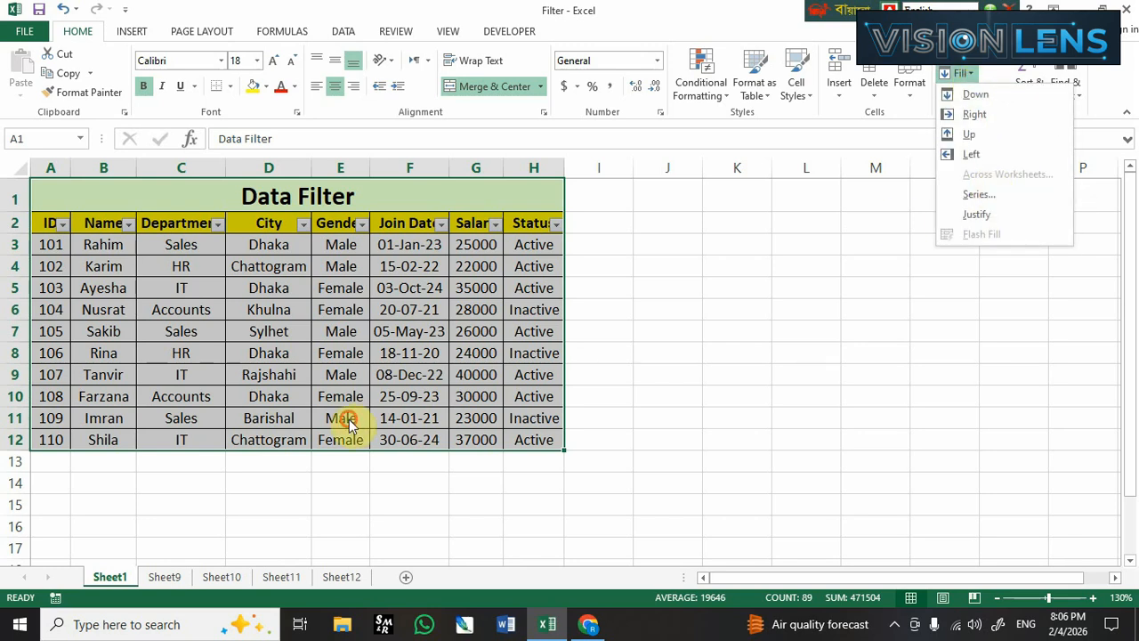
{"action": "left_click", "coordinate": [250, 461]}
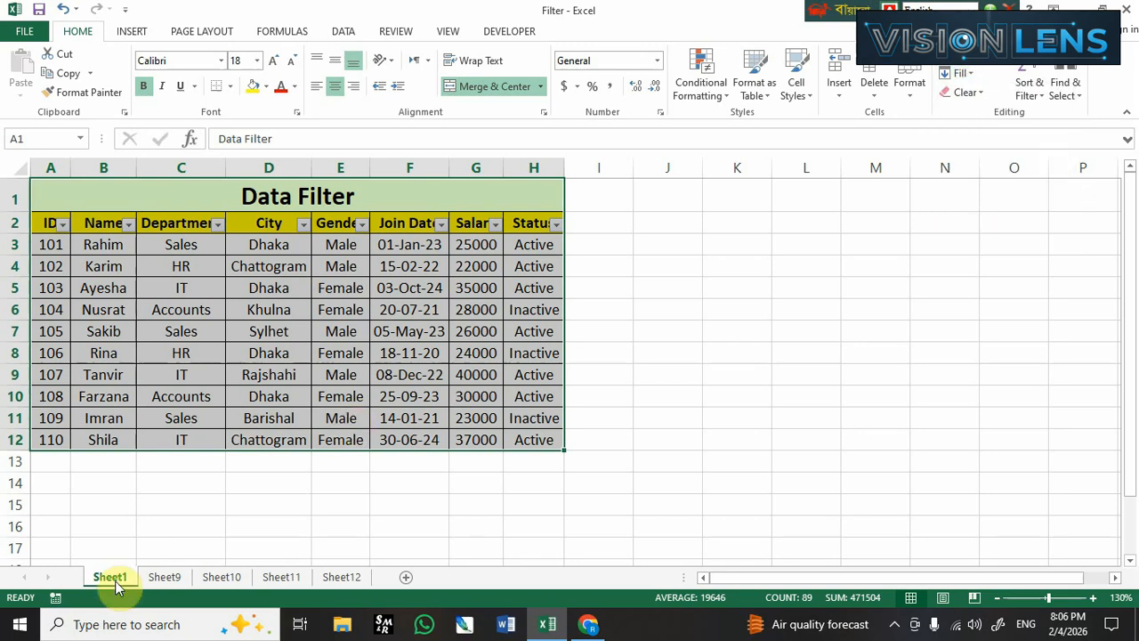
{"action": "left_click", "coordinate": [348, 579], "text": "ctrl"}
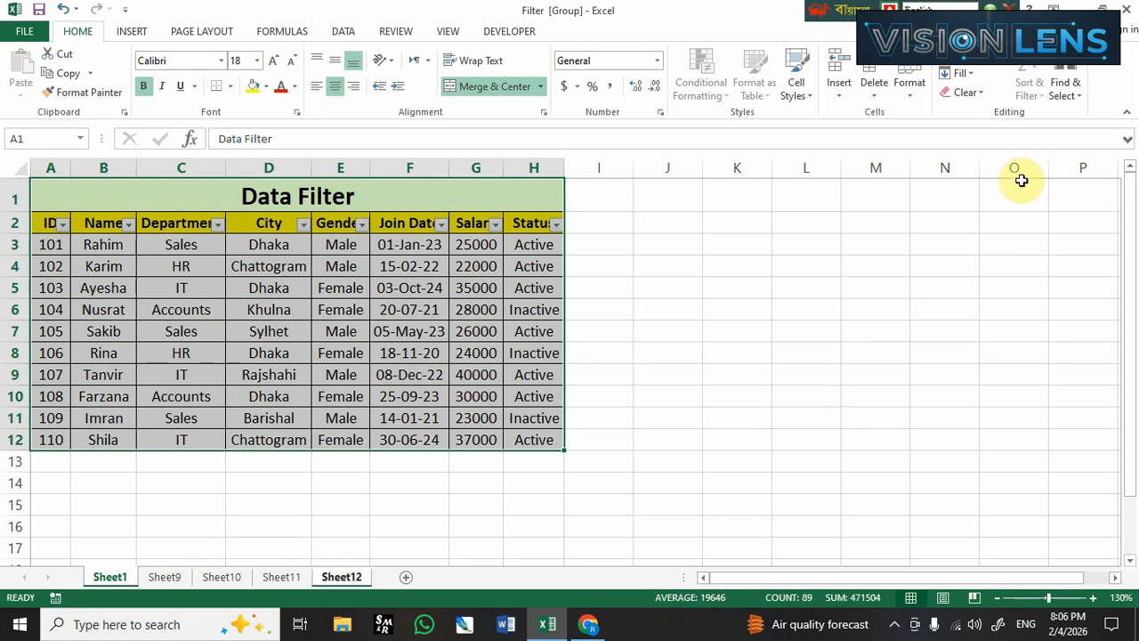
{"action": "left_click", "coordinate": [962, 73]}
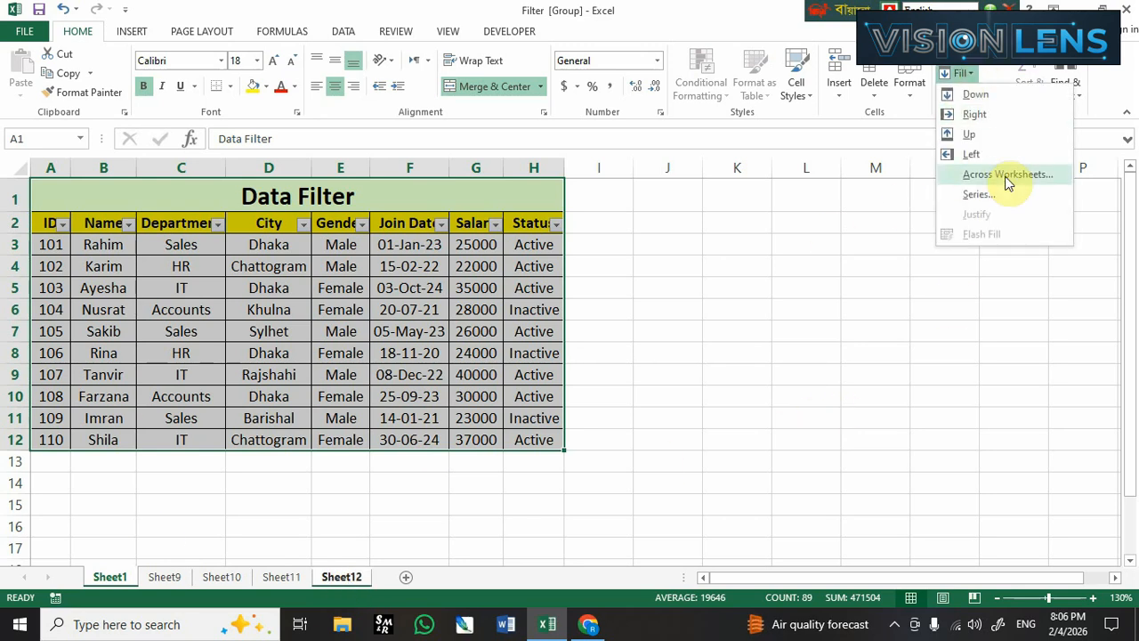
{"action": "left_click", "coordinate": [1006, 181]}
{"action": "left_click_drag", "start_coordinate": [635, 276], "coordinate": [662, 225]}
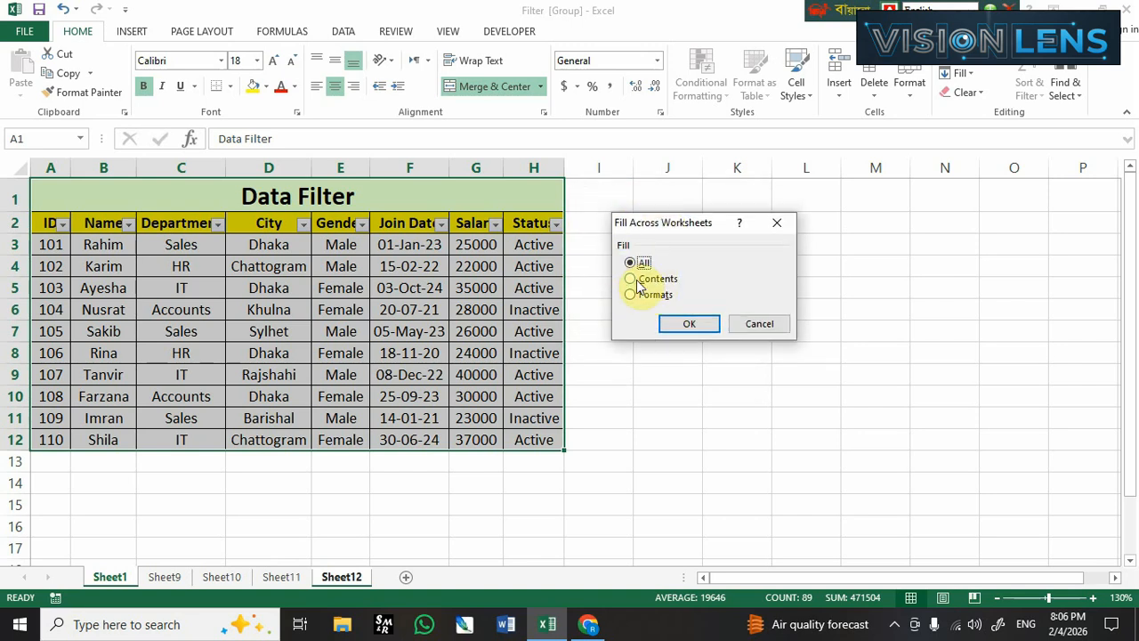
{"action": "left_click", "coordinate": [687, 324]}
Examine the contents-only copy of the table on Sheet12, comparing its formatting with the original.
{"action": "left_click", "coordinate": [405, 483]}
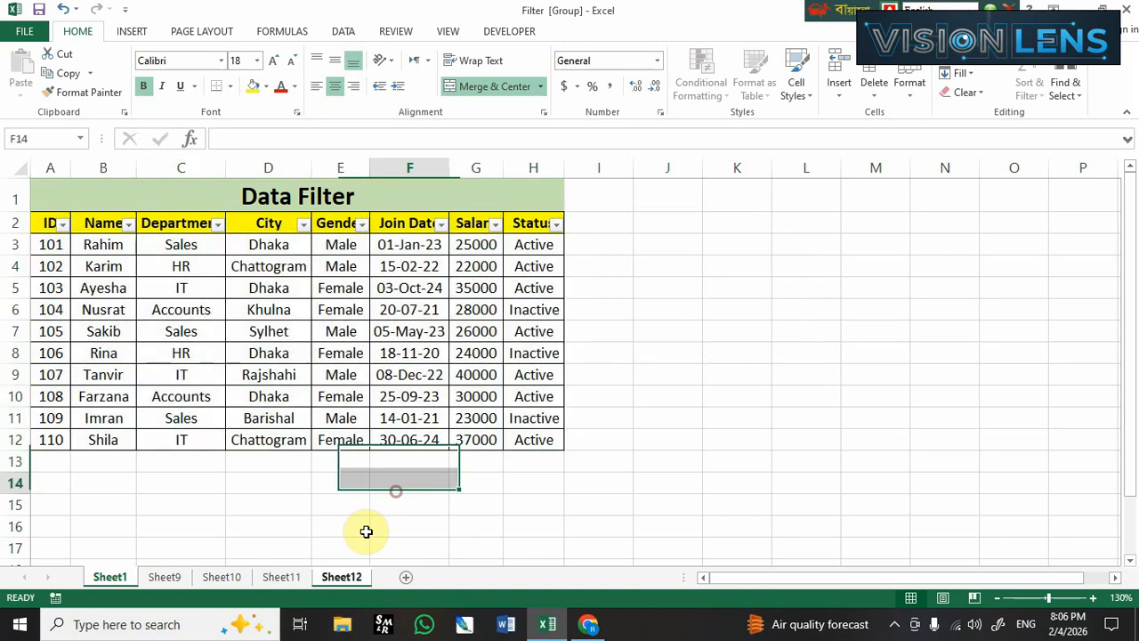
{"action": "left_click", "coordinate": [342, 577]}
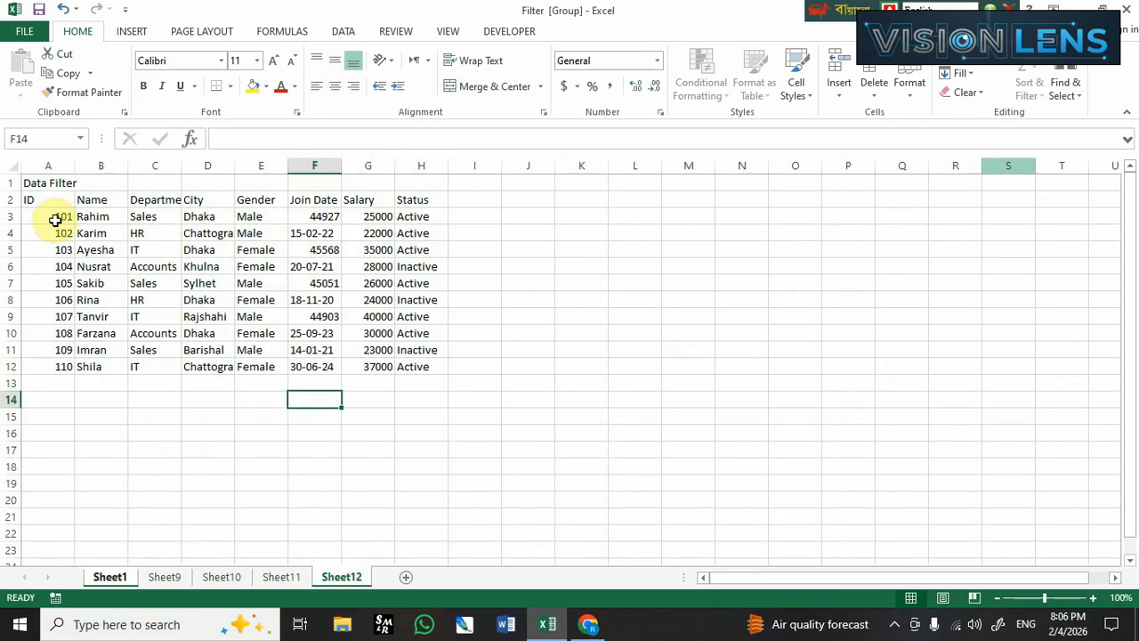
{"action": "left_click_drag", "start_coordinate": [42, 183], "coordinate": [407, 366]}
{"action": "scroll", "coordinate": [369, 431], "scroll_direction": "up", "scroll_amount": 3}
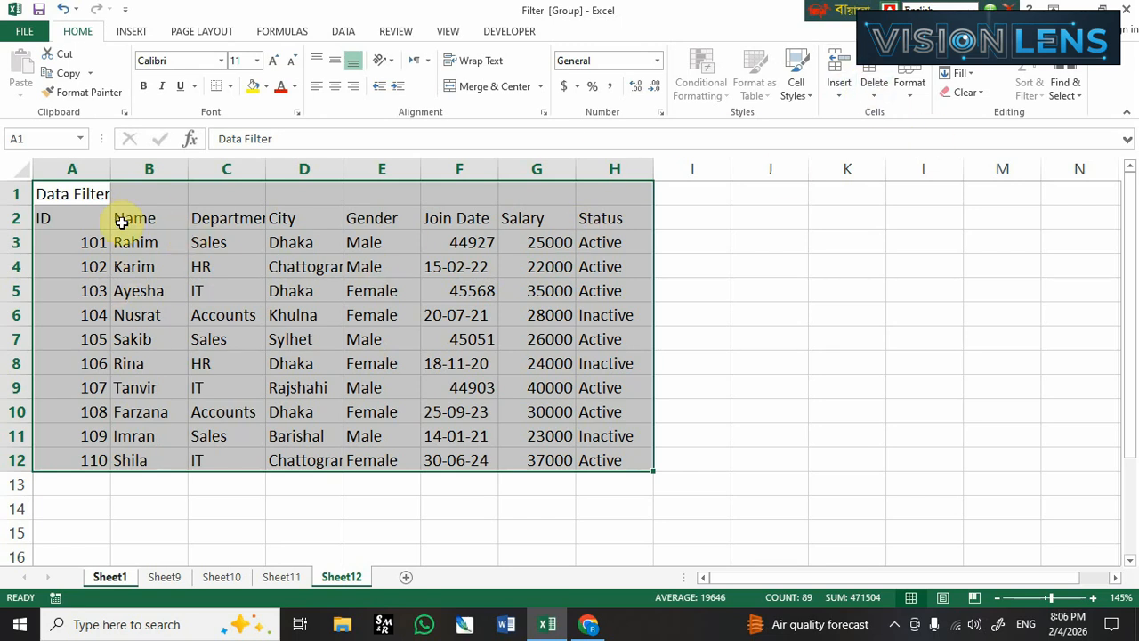
{"action": "left_click_drag", "start_coordinate": [68, 190], "coordinate": [590, 462]}
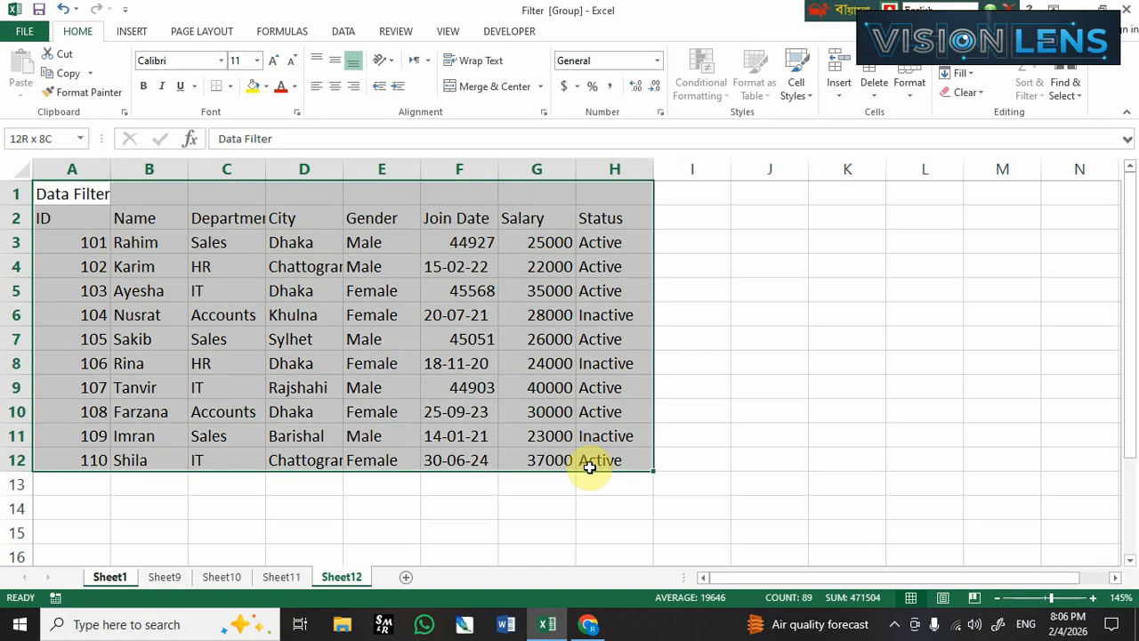
{"action": "left_click", "coordinate": [475, 501]}
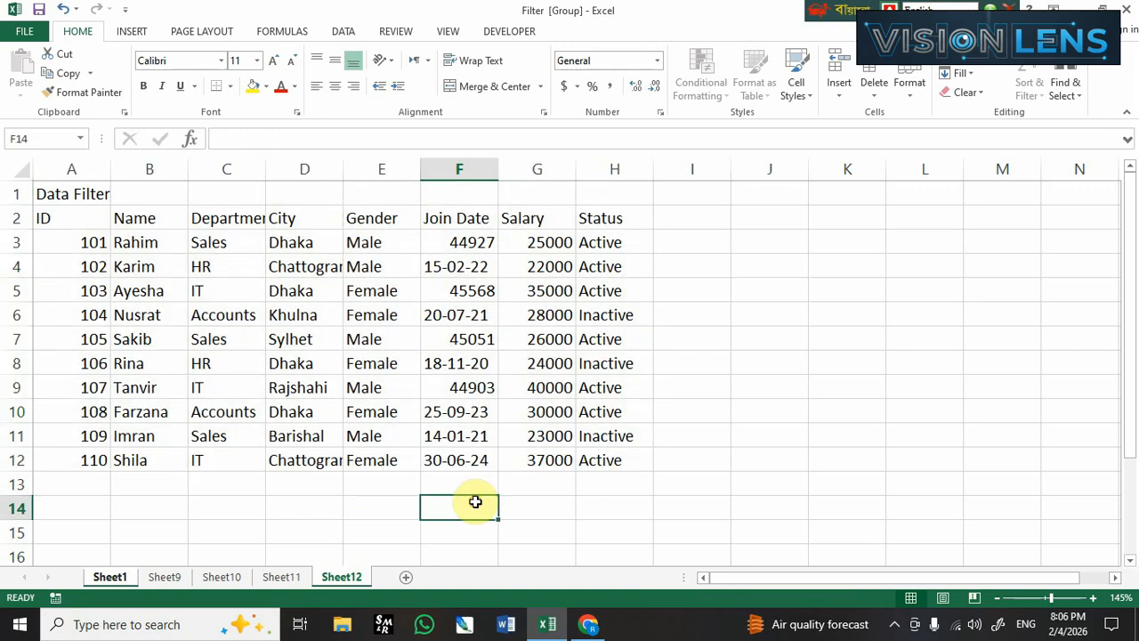
Delete Sheet9 through Sheet12 and add a fresh blank worksheet after Sheet1.
{"action": "left_click", "coordinate": [166, 579]}
{"action": "right_click", "coordinate": [166, 579]}
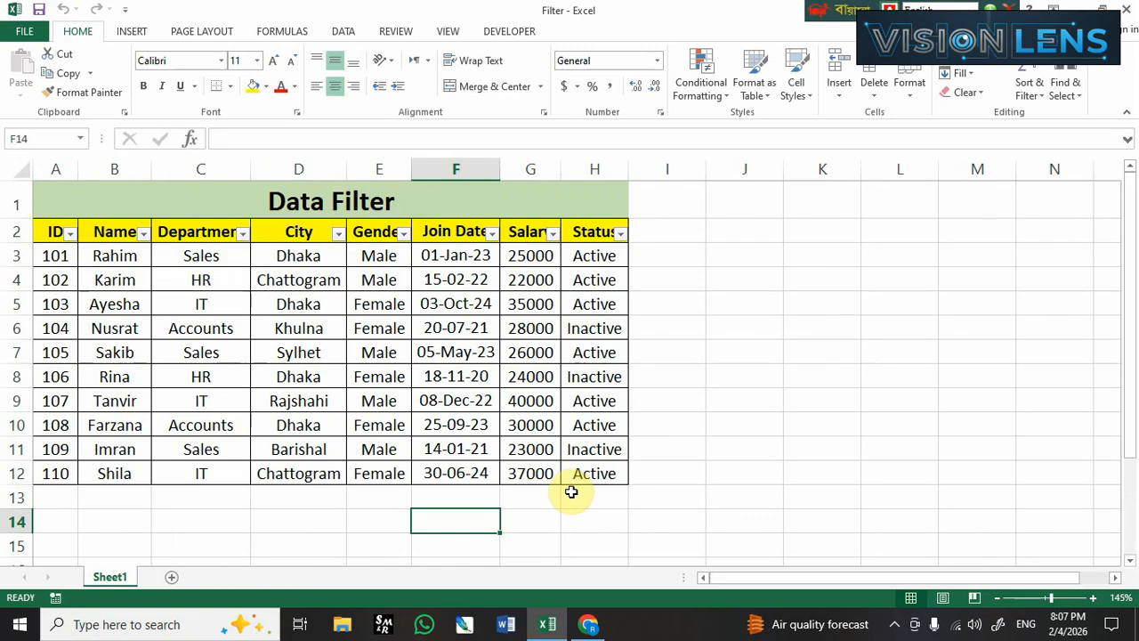
{"action": "left_click", "coordinate": [575, 495]}
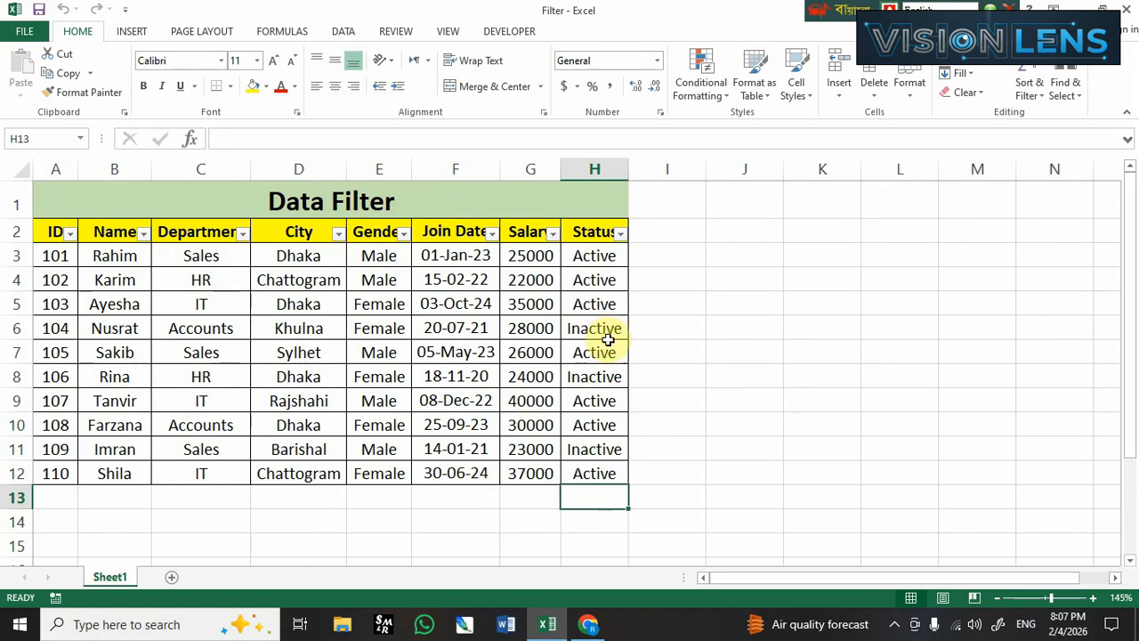
{"action": "left_click", "coordinate": [171, 577]}
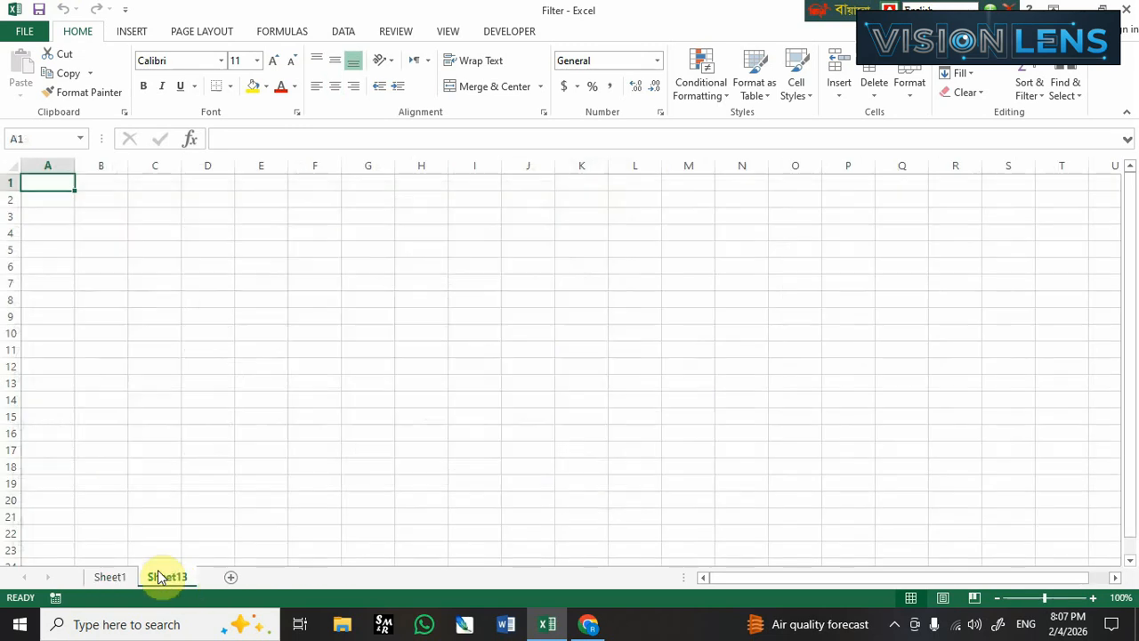
{"action": "left_click", "coordinate": [176, 486]}
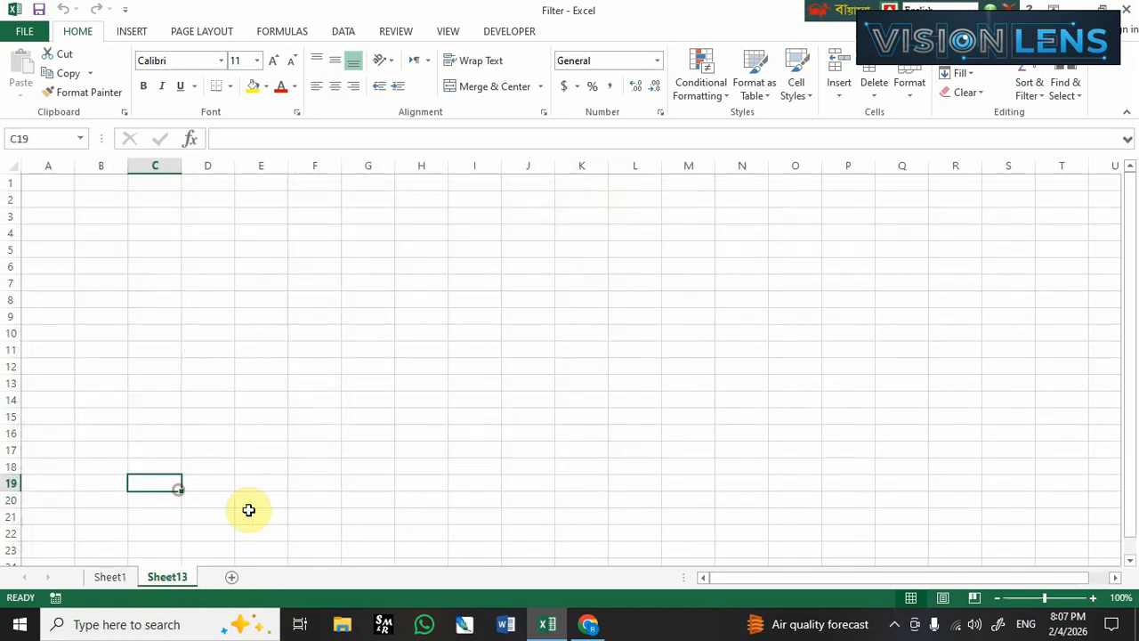
{"action": "left_click", "coordinate": [972, 73]}
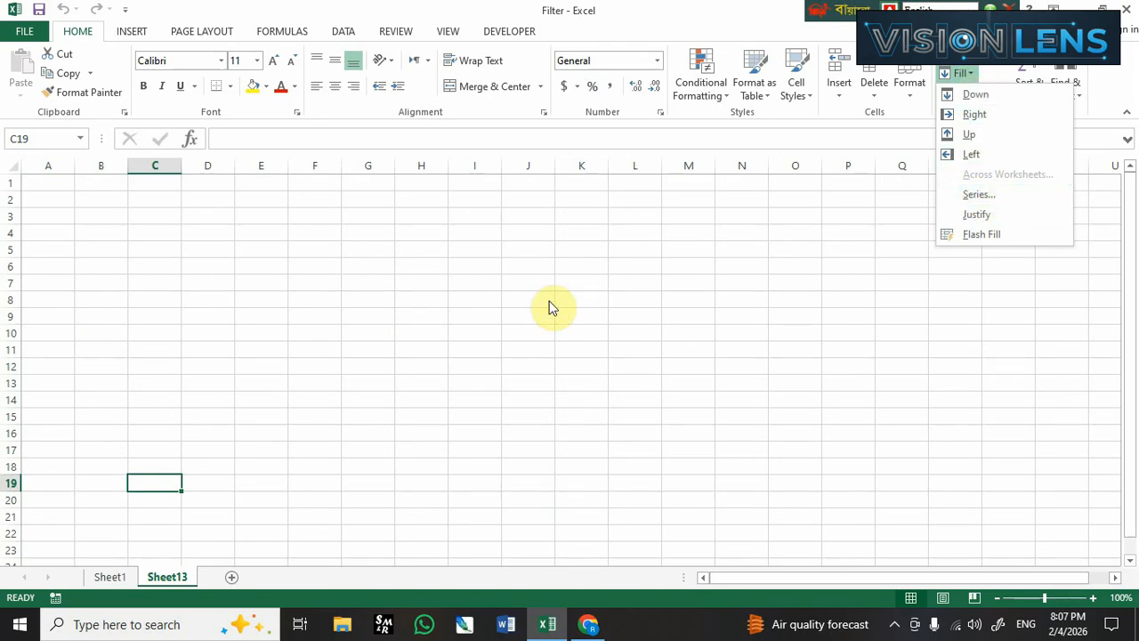
{"action": "left_click", "coordinate": [279, 265]}
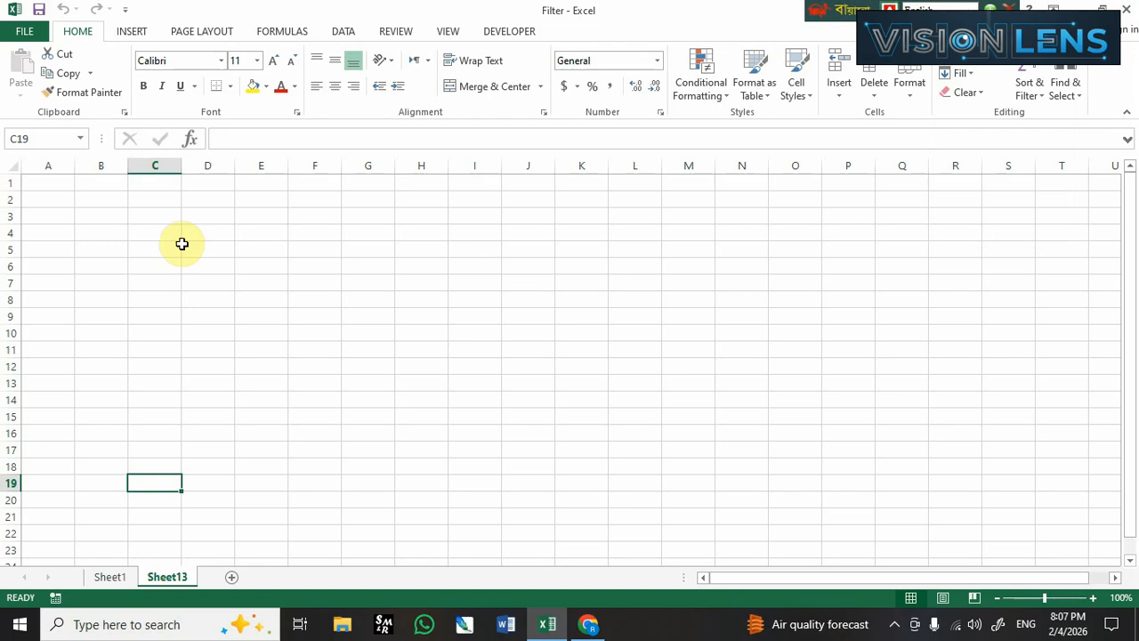
Enter 1 in cell D2 of Sheet13 and keep that cell selected as the series start.
{"action": "left_click", "coordinate": [201, 203]}
{"action": "type", "text": "1"}
{"action": "key", "text": "Return"}
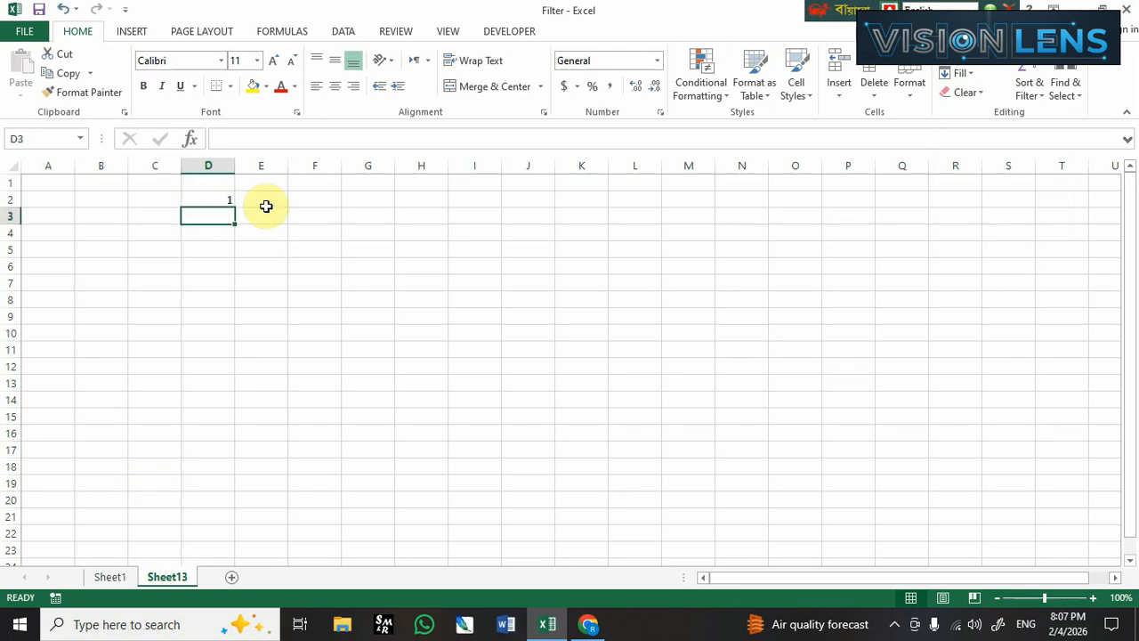
{"action": "left_click", "coordinate": [218, 201]}
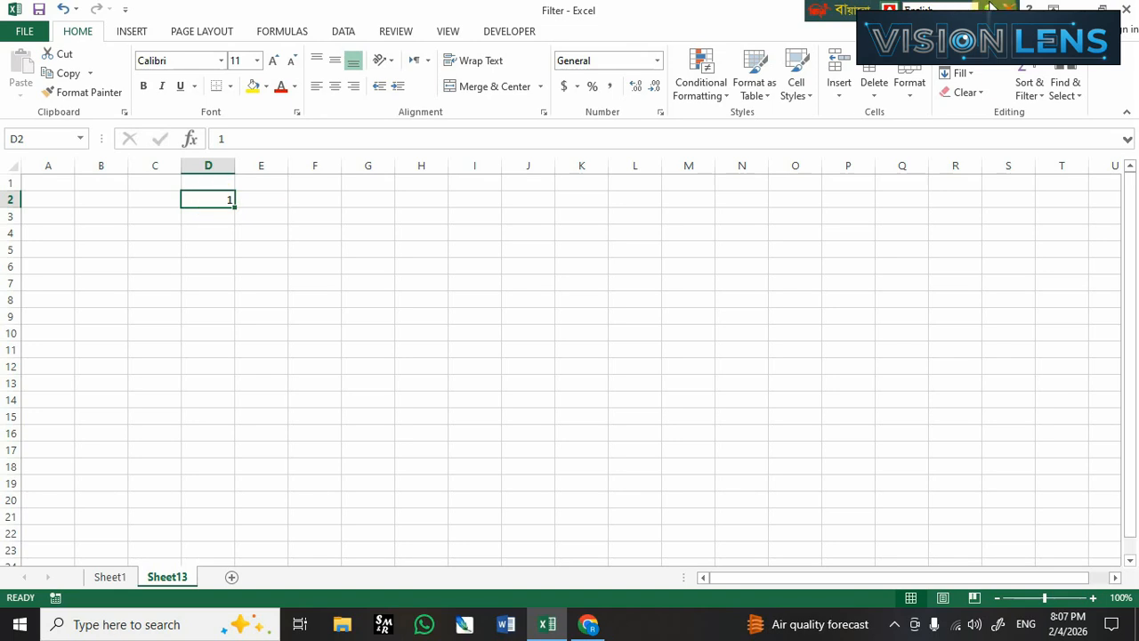
Fill column D downward from D2 with a linear series using a step value of 1.
{"action": "left_click", "coordinate": [962, 73]}
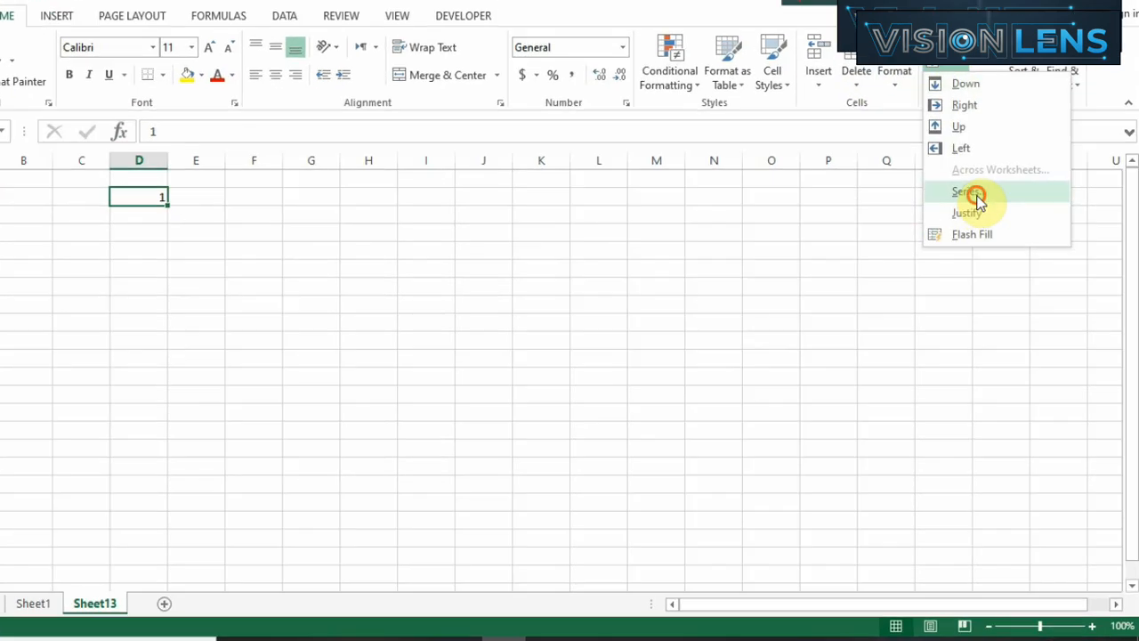
{"action": "left_click", "coordinate": [974, 193]}
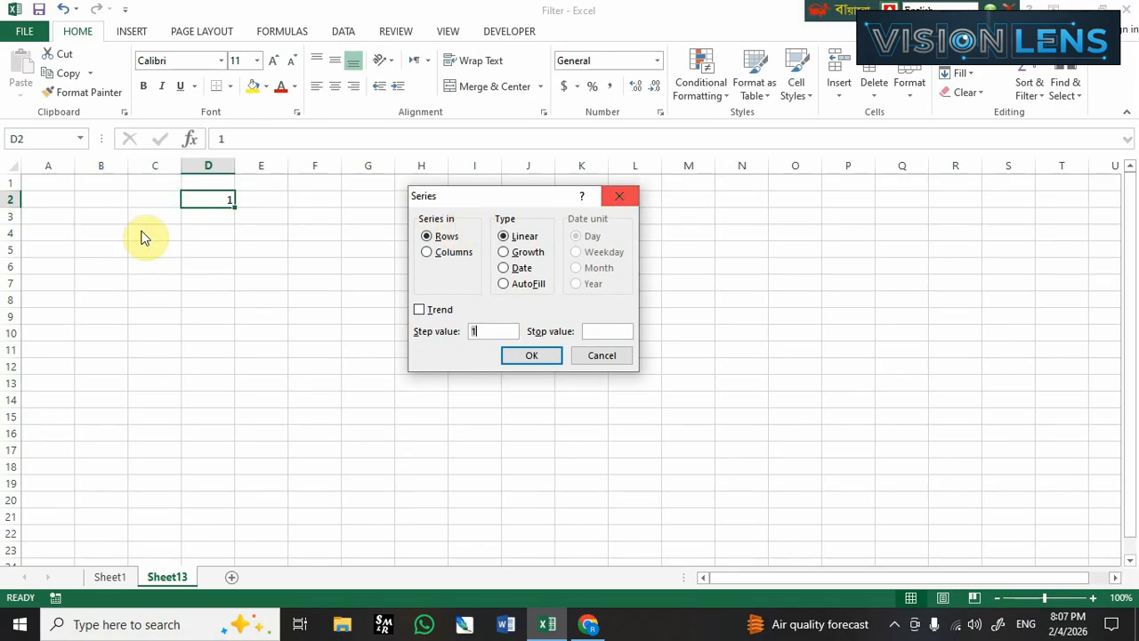
{"action": "left_click", "coordinate": [446, 256]}
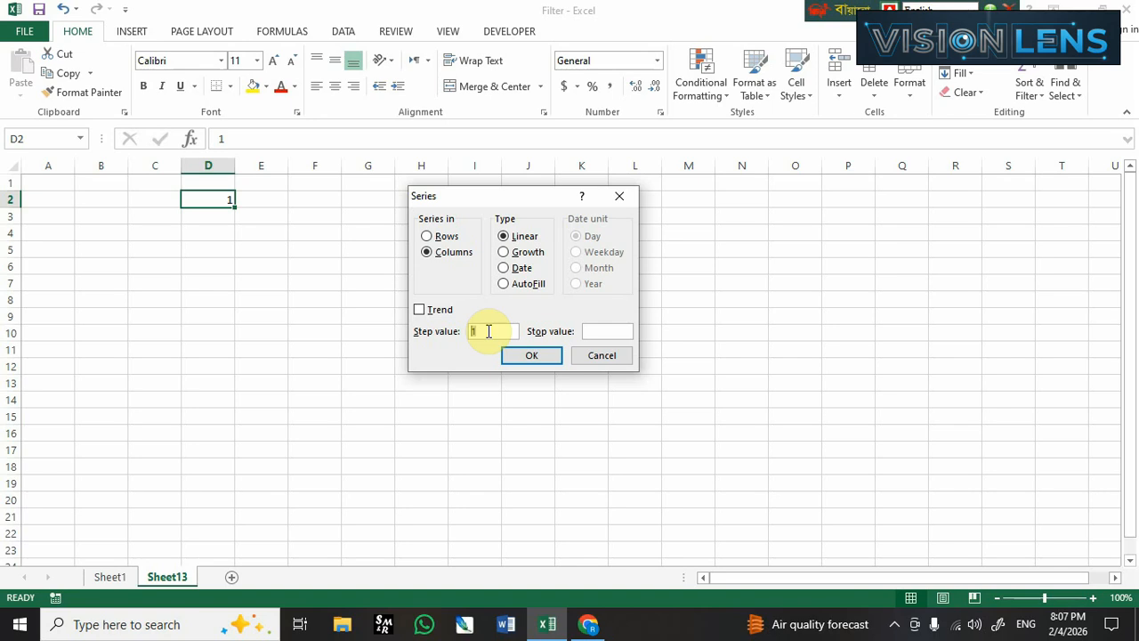
{"action": "left_click", "coordinate": [609, 330]}
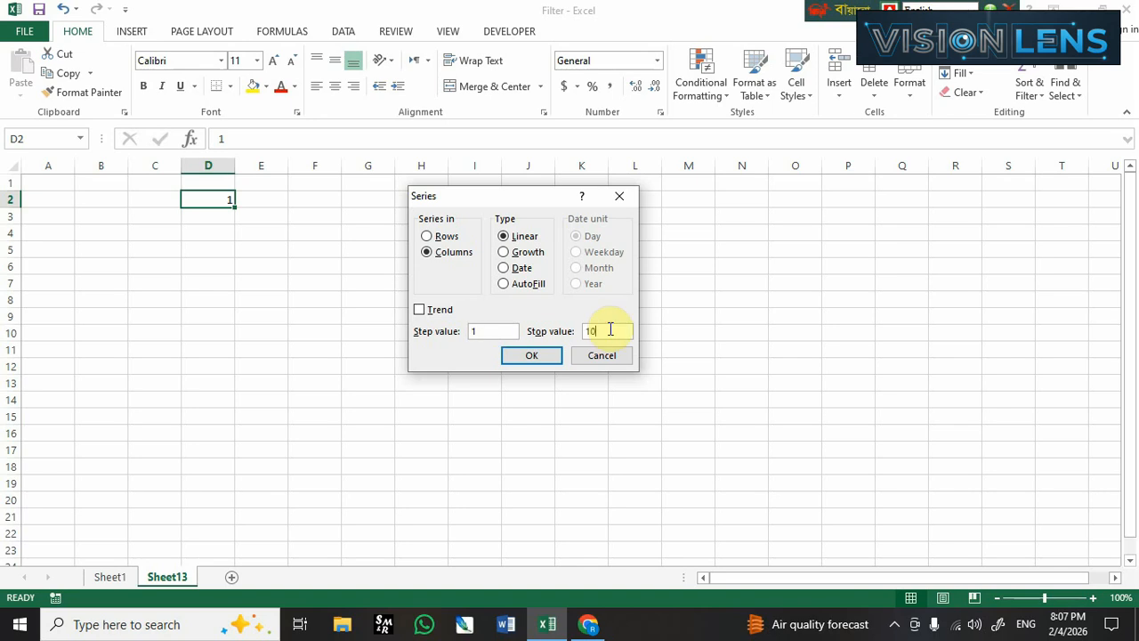
{"action": "left_click", "coordinate": [538, 355]}
{"action": "scroll", "coordinate": [204, 308], "scroll_direction": "down", "scroll_amount": 2}
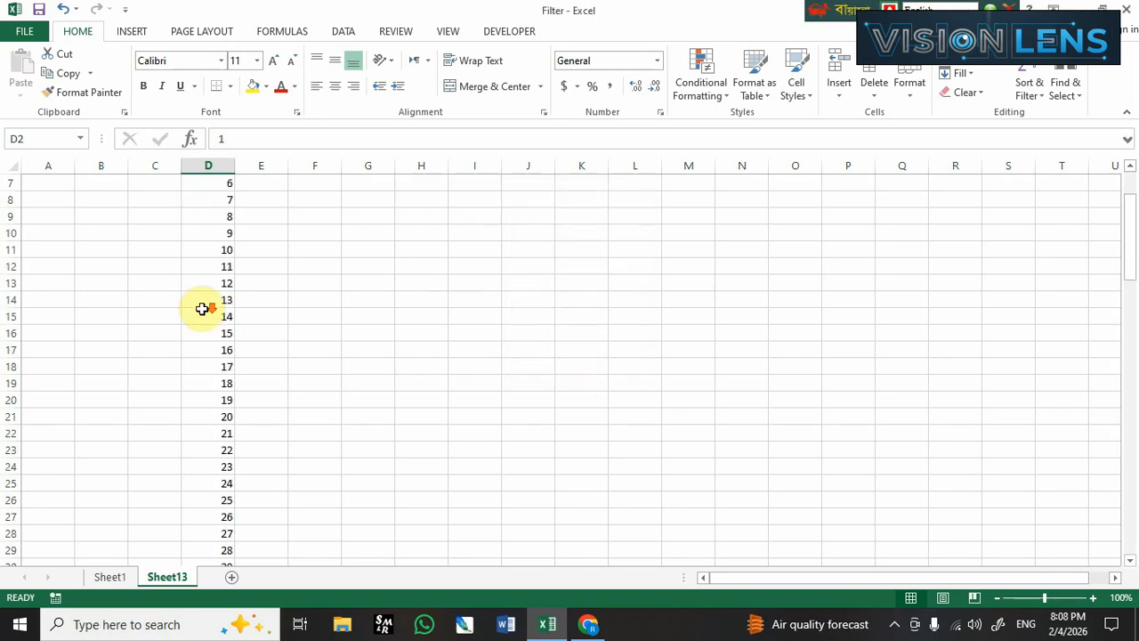
{"action": "scroll", "coordinate": [260, 224], "scroll_direction": "up", "scroll_amount": 2}
Enter 1 in cell E2 and keep that cell selected as the start of a second series.
{"action": "left_click", "coordinate": [257, 201]}
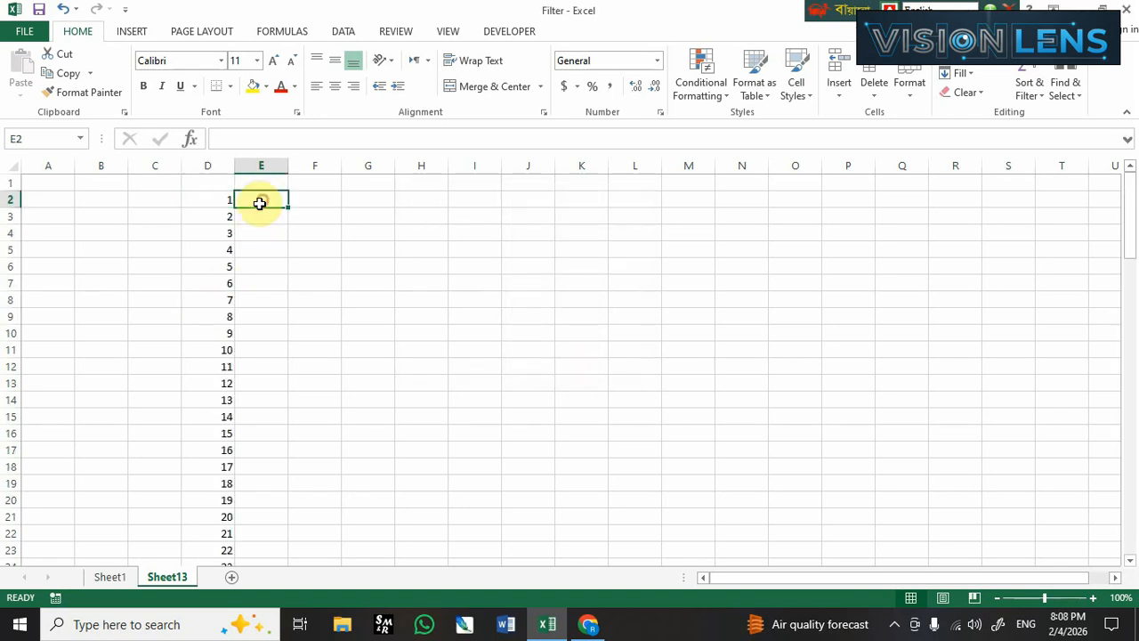
{"action": "left_click", "coordinate": [968, 77]}
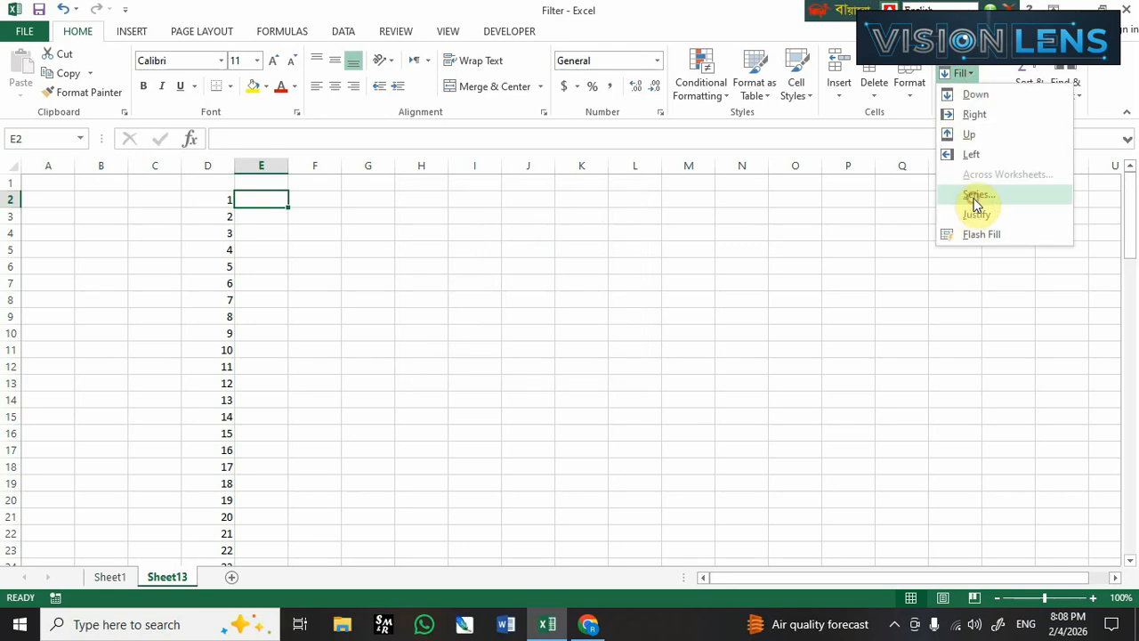
{"action": "left_click", "coordinate": [757, 285]}
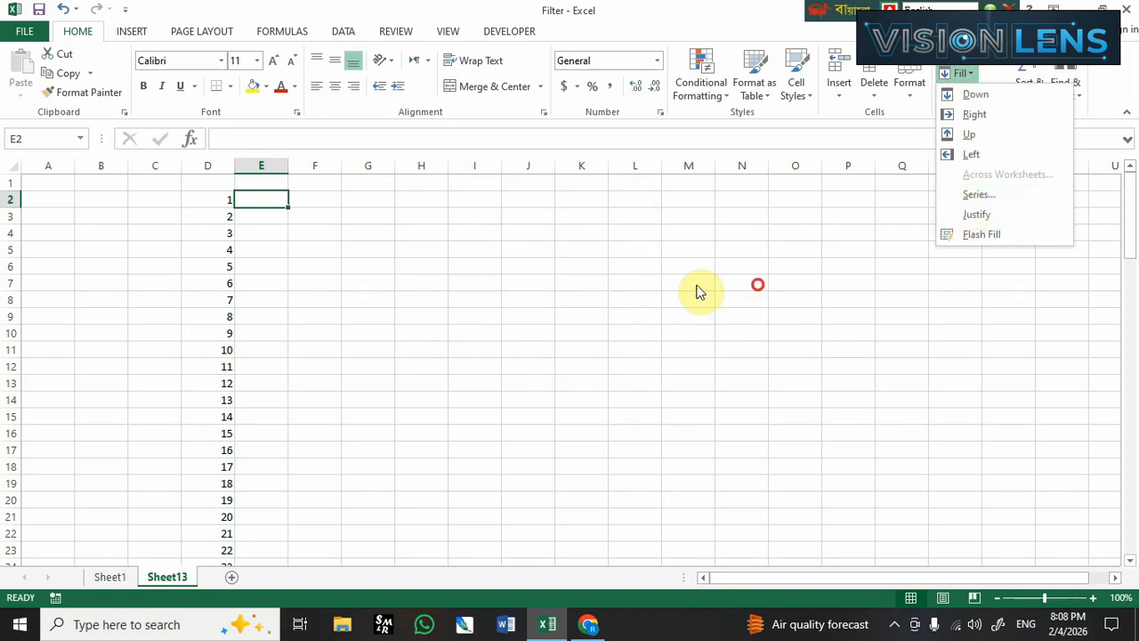
{"action": "left_click", "coordinate": [269, 202]}
{"action": "left_click", "coordinate": [277, 243]}
{"action": "left_click", "coordinate": [272, 185]}
{"action": "left_click", "coordinate": [268, 204]}
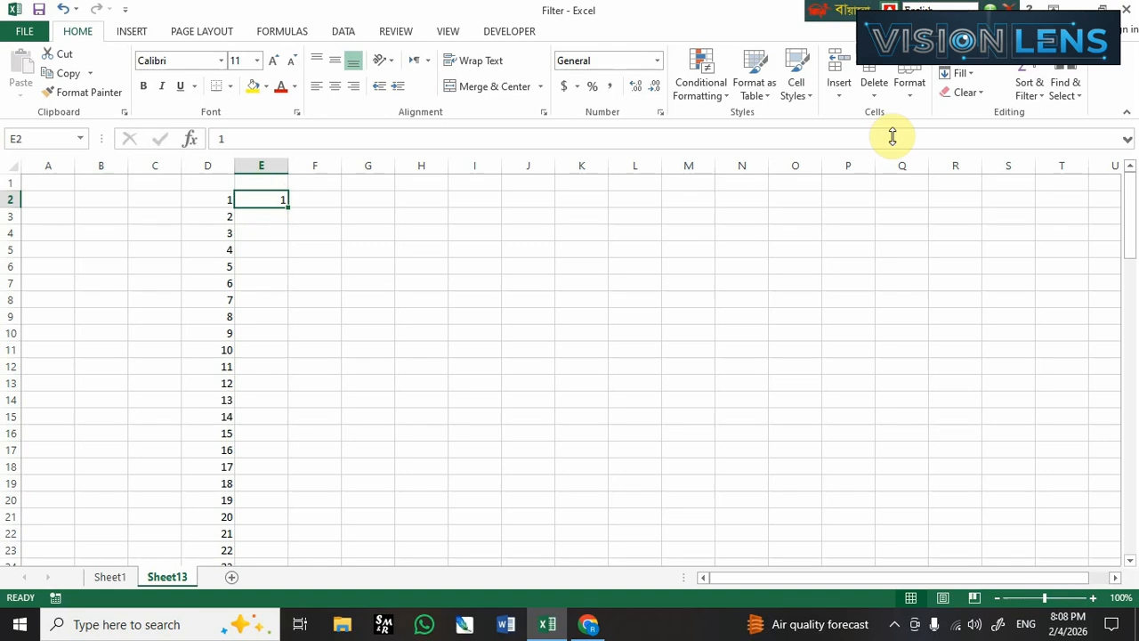
Fill column E downward from E2 with a linear series using step value 2 and stop value 100.
{"action": "left_click", "coordinate": [961, 75]}
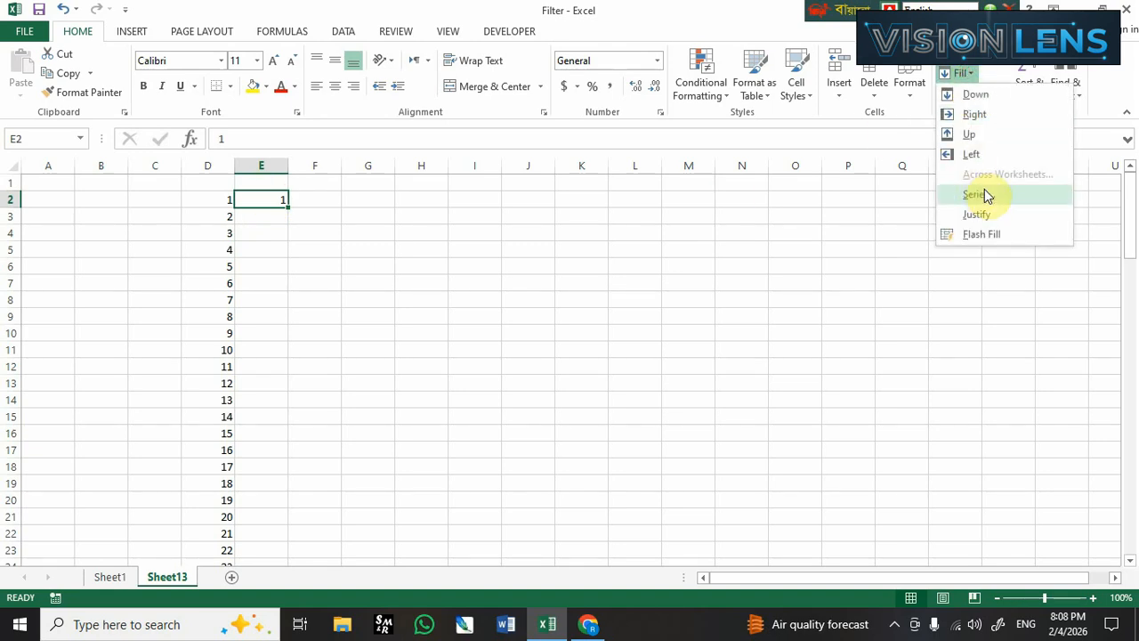
{"action": "left_click", "coordinate": [990, 191]}
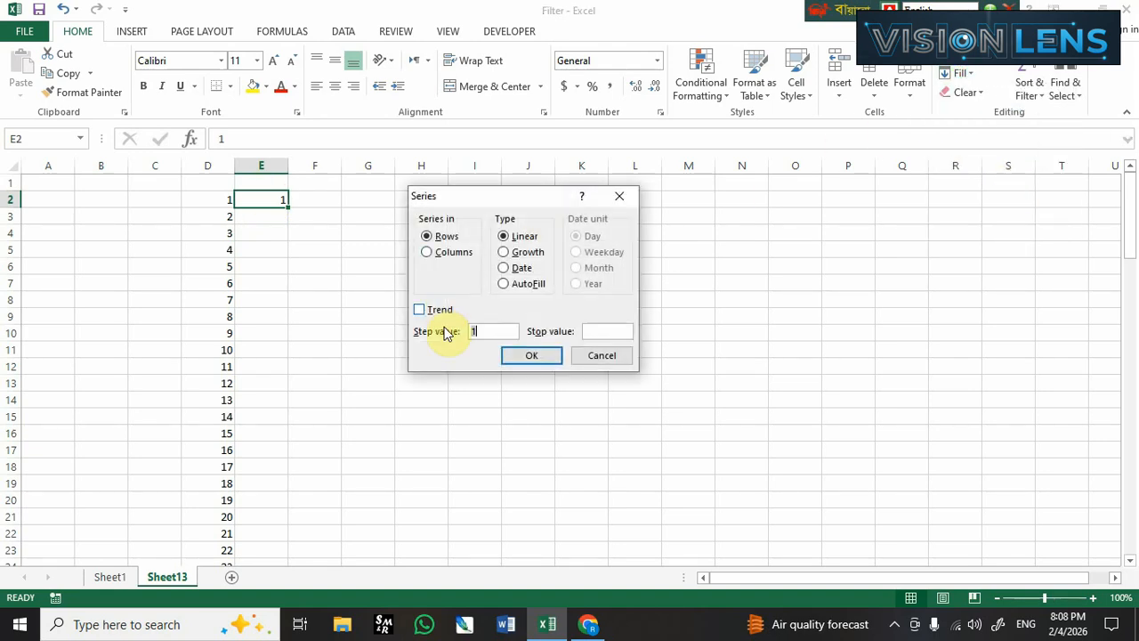
{"action": "left_click", "coordinate": [445, 251]}
{"action": "left_click", "coordinate": [454, 334]}
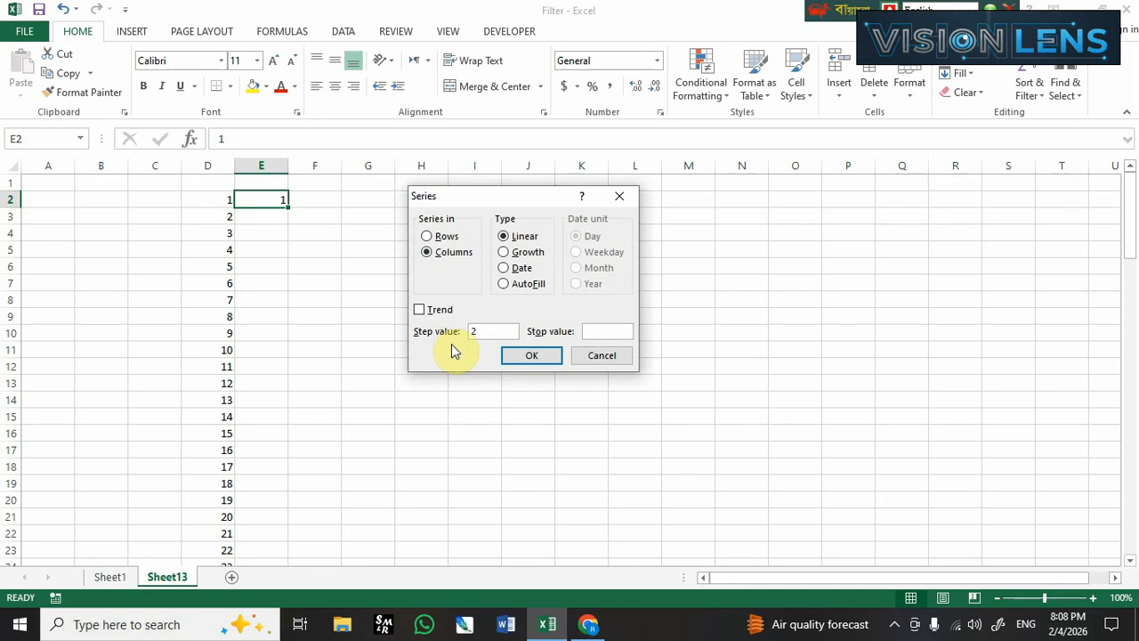
{"action": "left_click", "coordinate": [601, 330]}
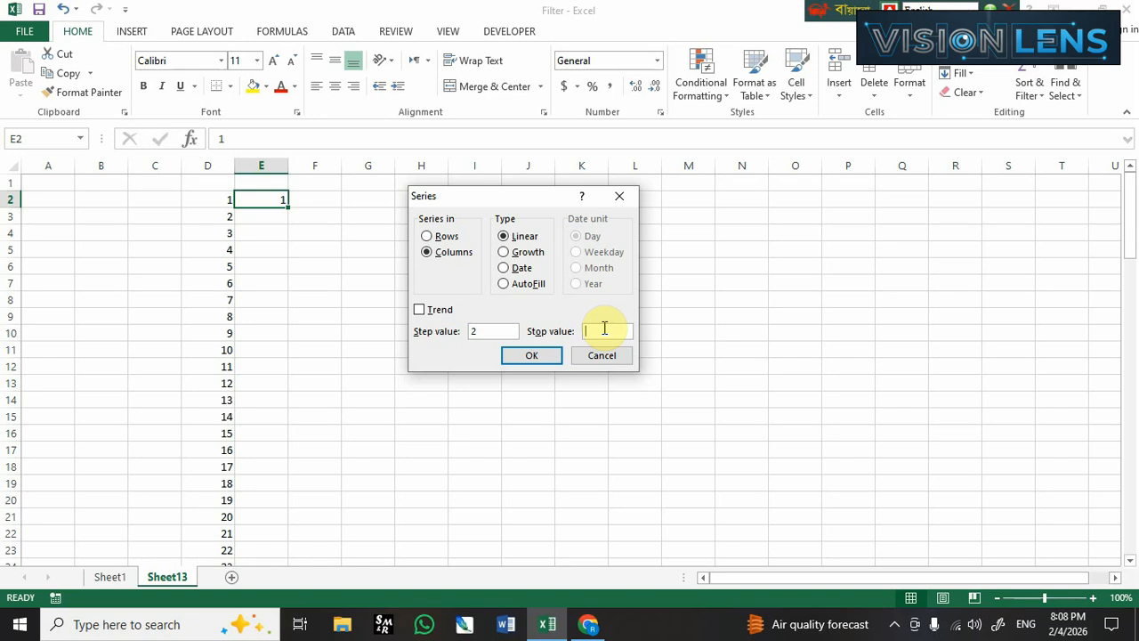
{"action": "type", "text": "100"}
{"action": "left_click", "coordinate": [532, 355]}
{"action": "left_click", "coordinate": [319, 218]}
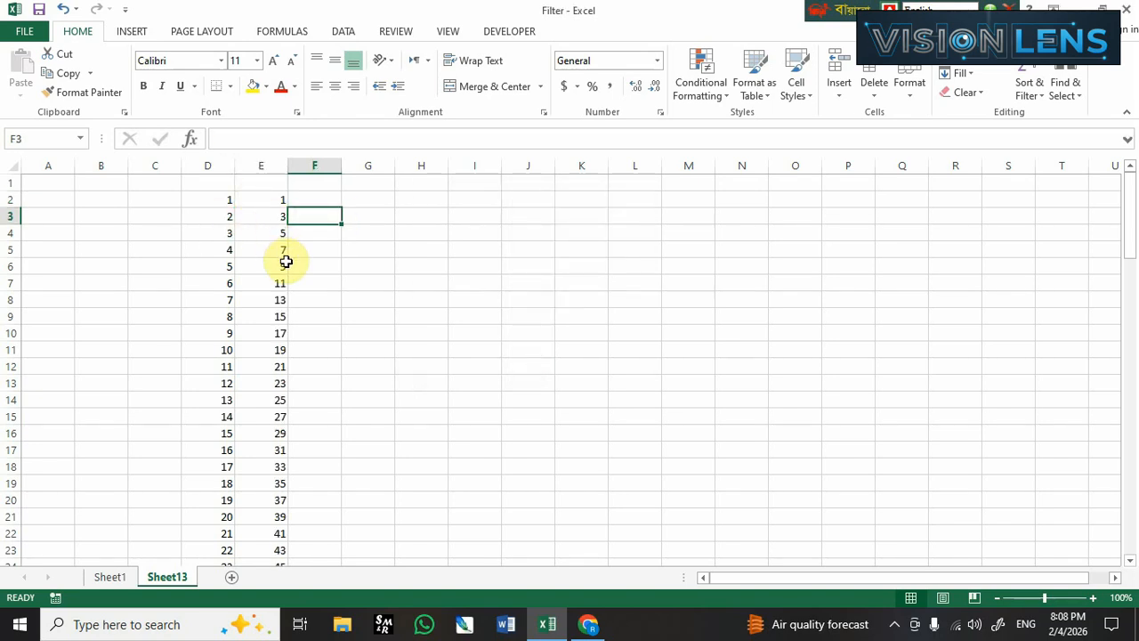
{"action": "left_click_drag", "start_coordinate": [278, 199], "coordinate": [272, 516]}
{"action": "left_click", "coordinate": [323, 198]}
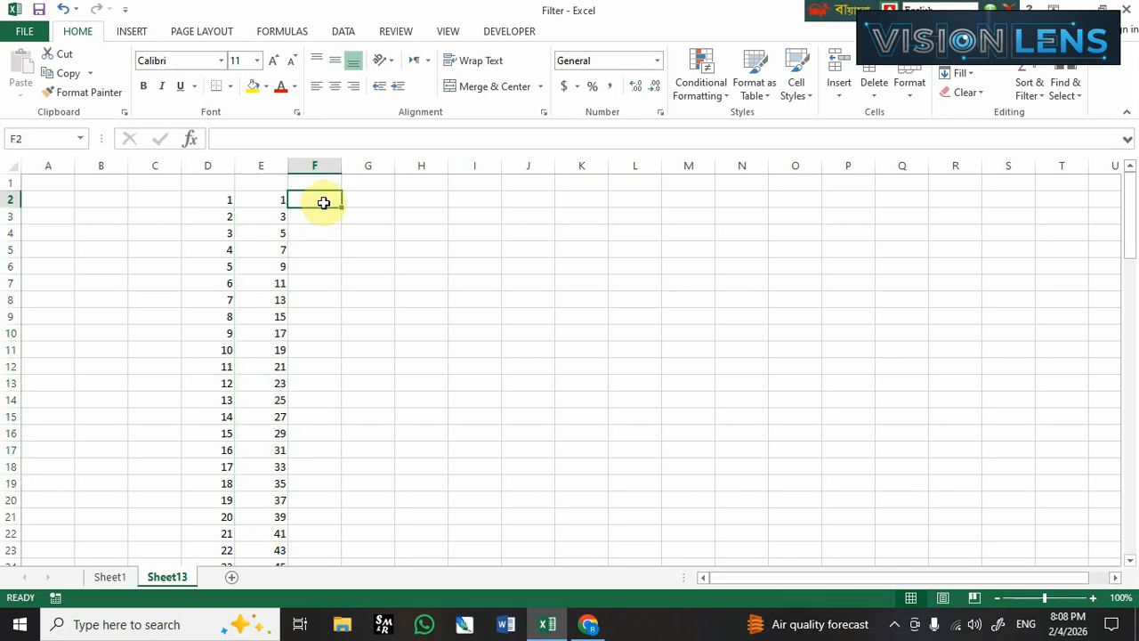
{"action": "left_click", "coordinate": [958, 73]}
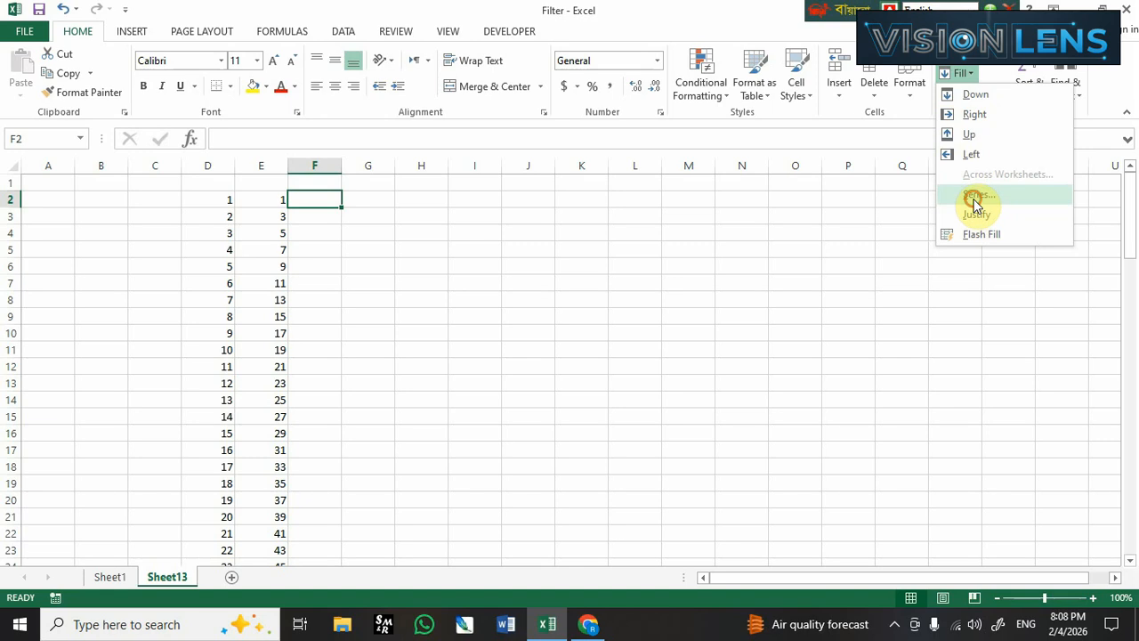
{"action": "left_click", "coordinate": [973, 198]}
{"action": "left_click", "coordinate": [452, 252]}
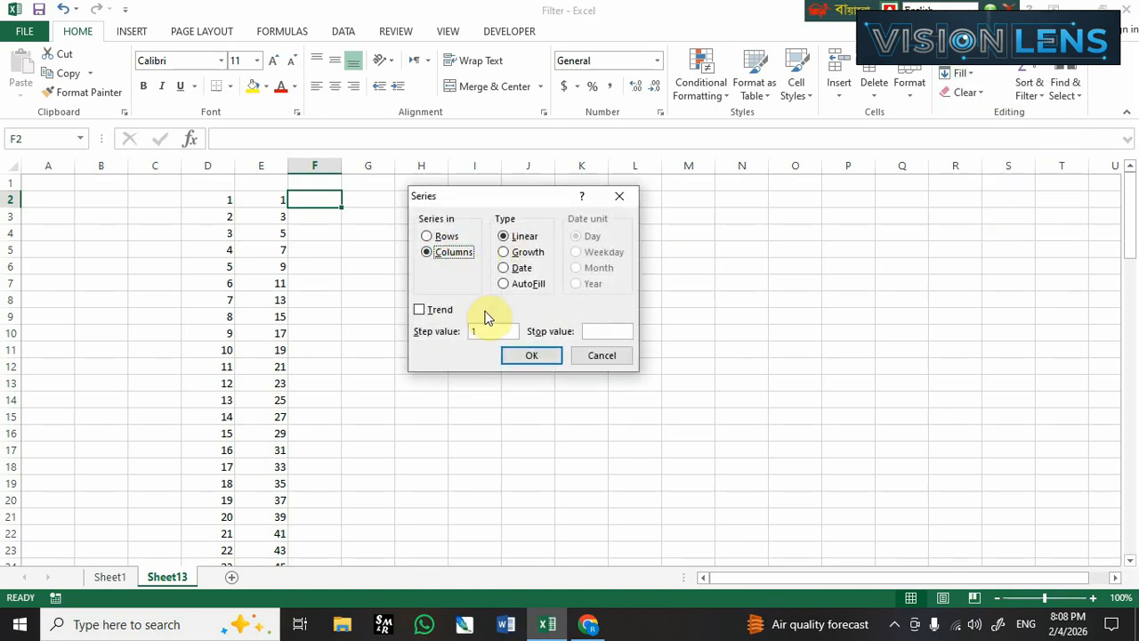
{"action": "left_click", "coordinate": [608, 357]}
Enter 5 in cell F2 and keep that cell selected as the start of a third series.
{"action": "left_click", "coordinate": [310, 203]}
{"action": "type", "text": "5"}
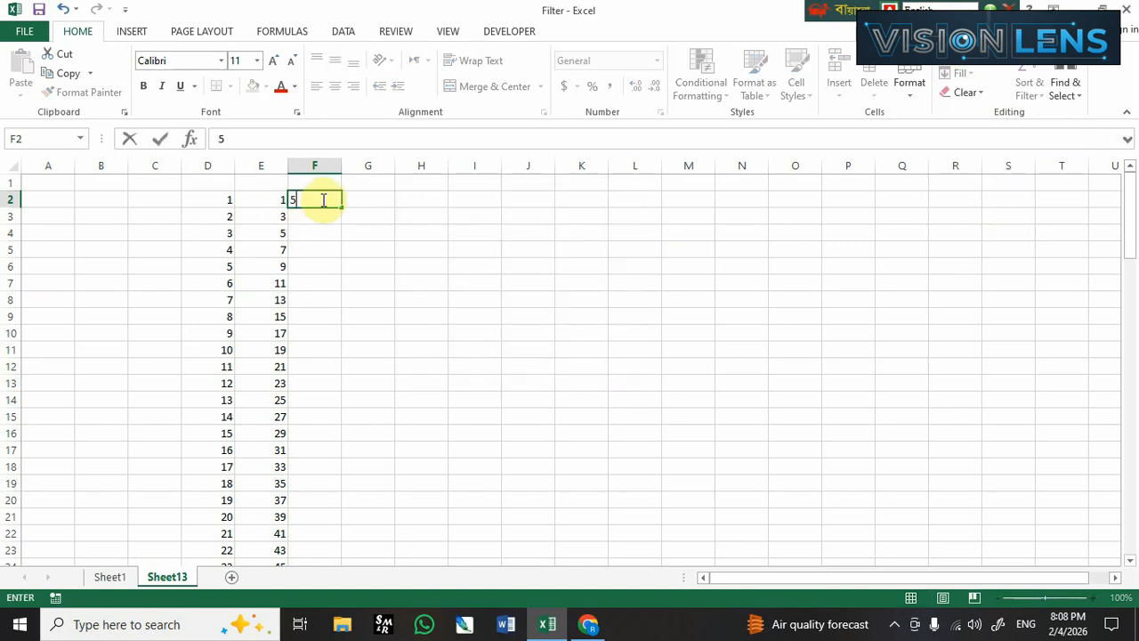
{"action": "key", "text": "Return"}
{"action": "left_click", "coordinate": [311, 203]}
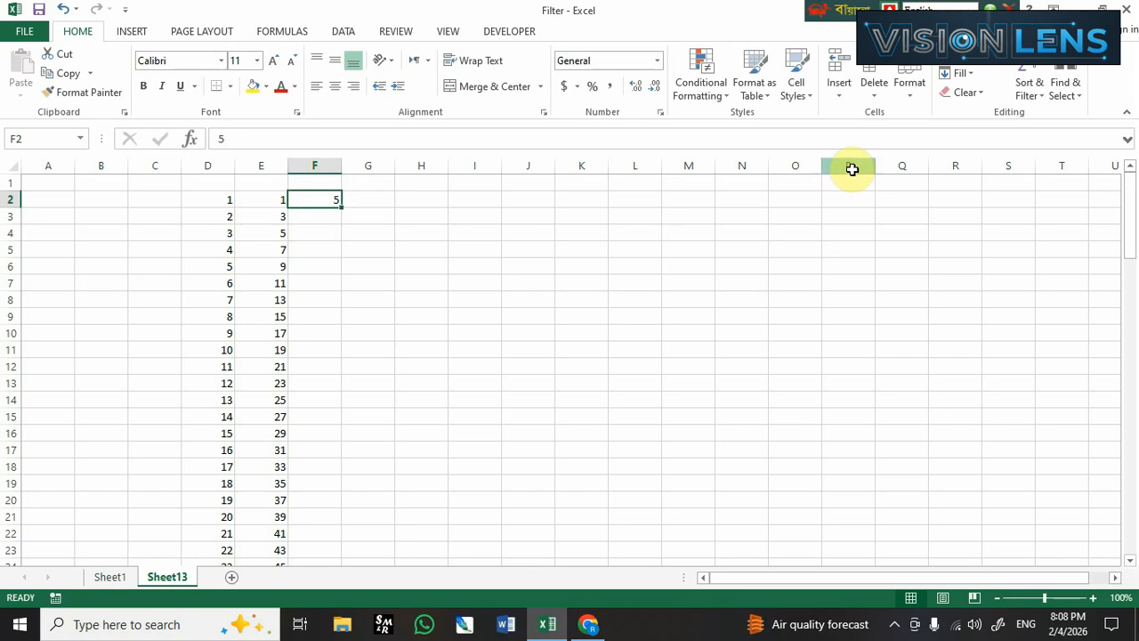
Fill column F downward from F2 with a linear series using step value 1 and stop value 100.
{"action": "left_click", "coordinate": [961, 75]}
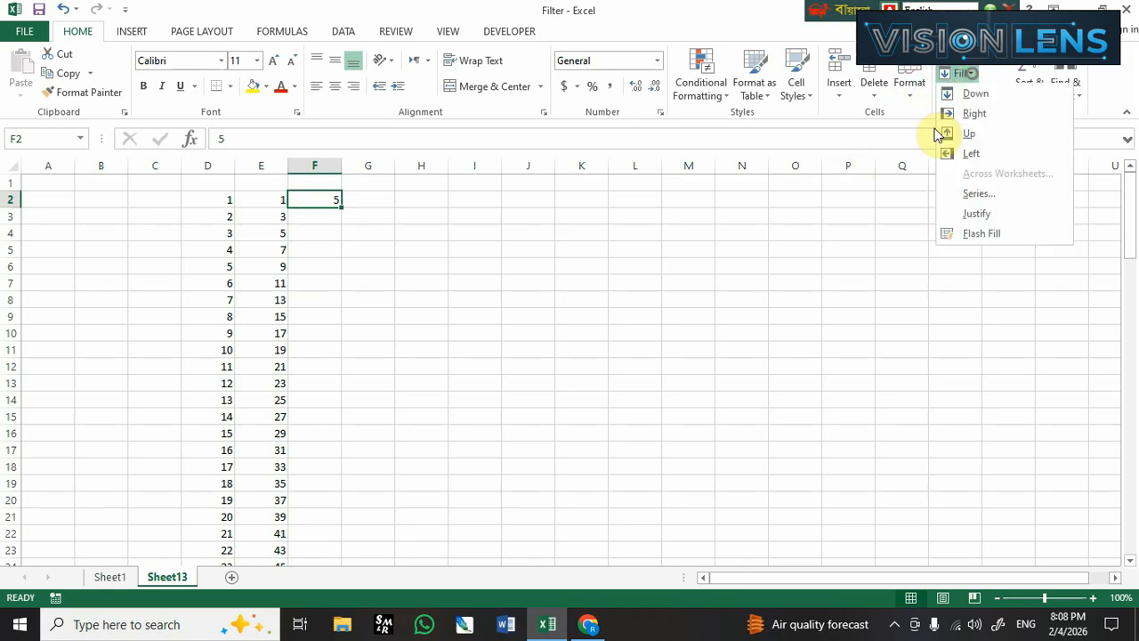
{"action": "left_click", "coordinate": [970, 195]}
{"action": "left_click", "coordinate": [441, 252]}
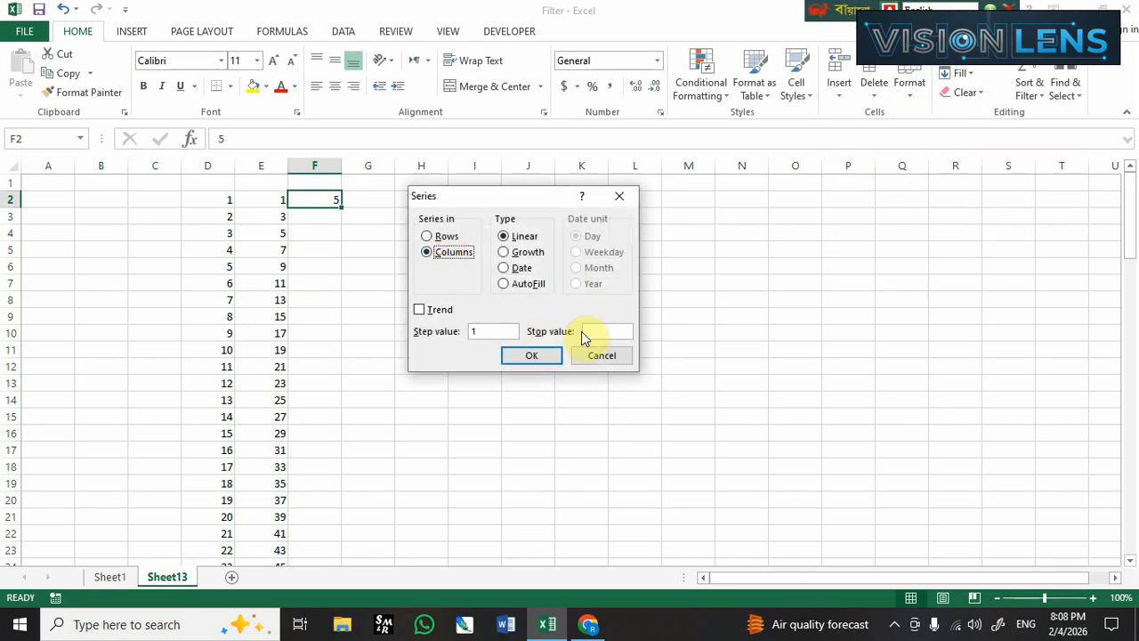
{"action": "left_click", "coordinate": [595, 332]}
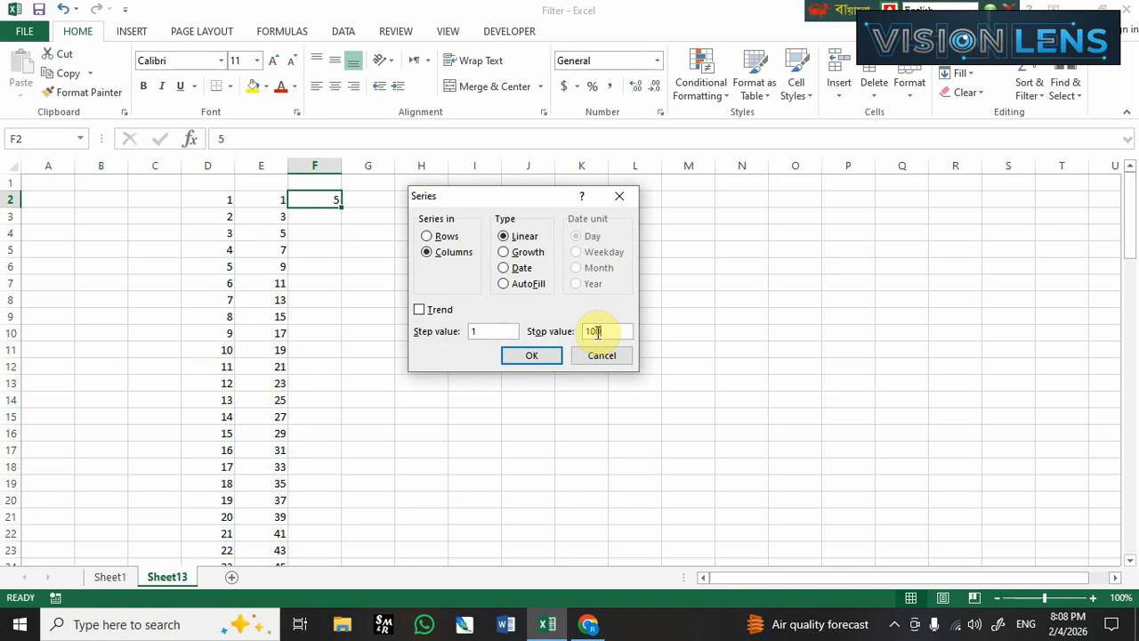
{"action": "left_click", "coordinate": [531, 356]}
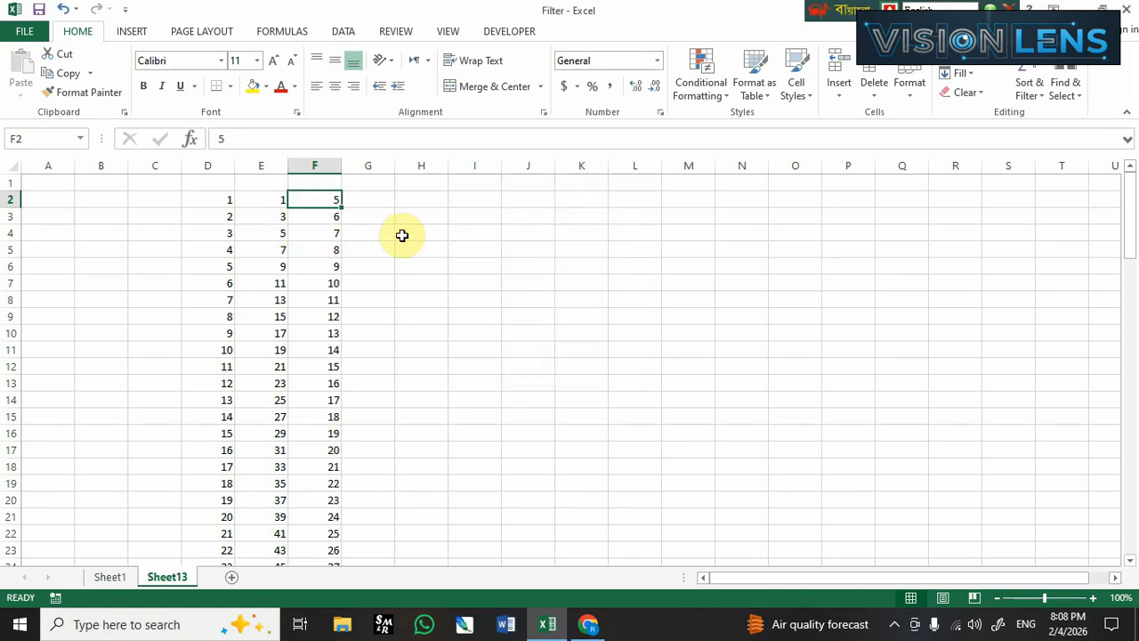
{"action": "left_click", "coordinate": [459, 267]}
Enter 1 in cell G2 and keep that cell selected.
{"action": "left_click", "coordinate": [385, 201]}
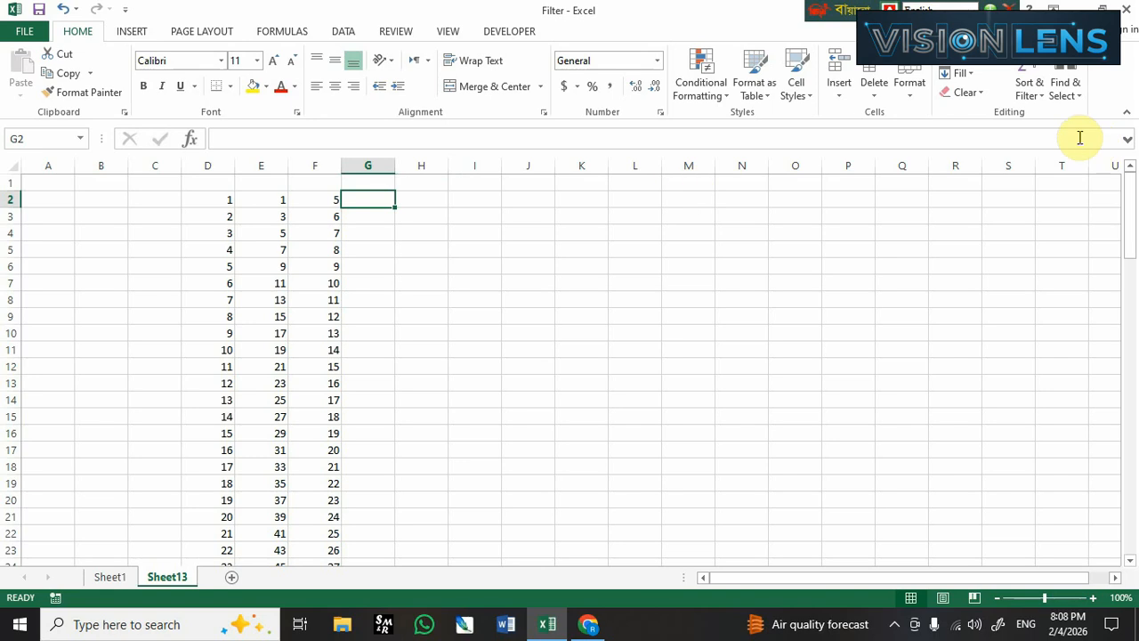
{"action": "type", "text": "1"}
{"action": "left_click", "coordinate": [580, 250]}
{"action": "left_click", "coordinate": [376, 201]}
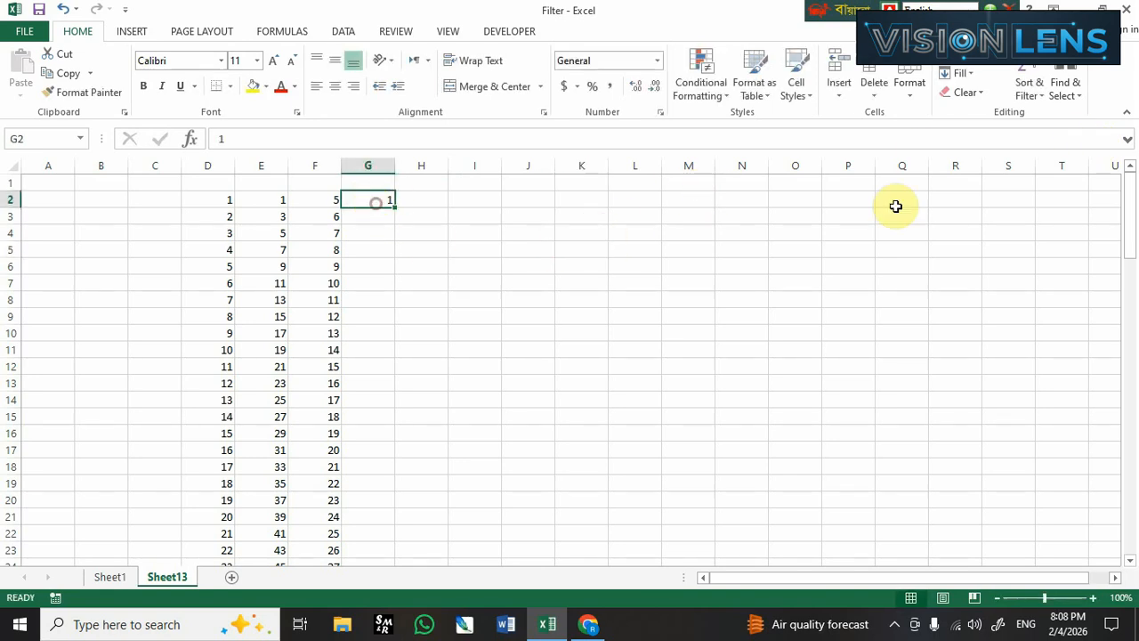
{"action": "left_click", "coordinate": [964, 77]}
{"action": "left_click", "coordinate": [972, 196]}
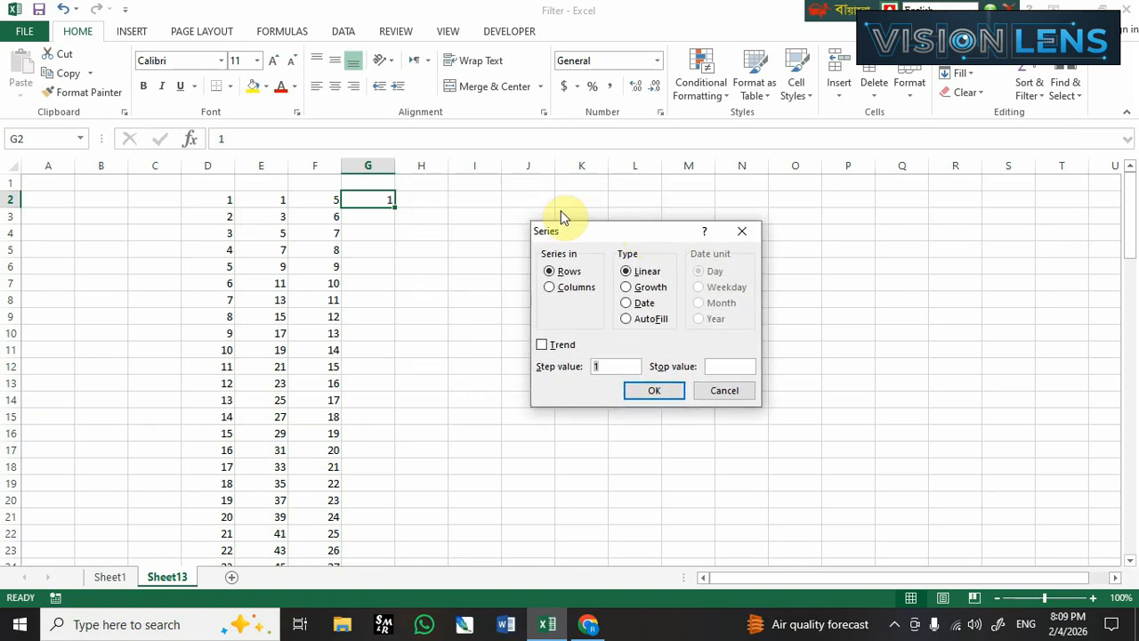
{"action": "left_click_drag", "start_coordinate": [604, 235], "coordinate": [595, 209]}
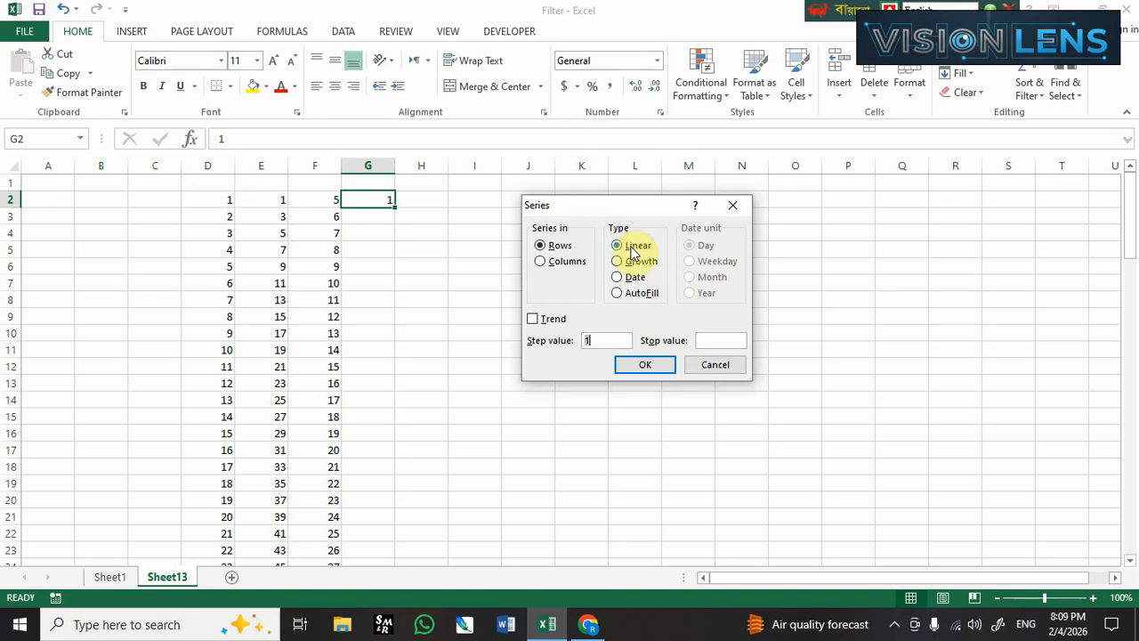
{"action": "left_click", "coordinate": [542, 263]}
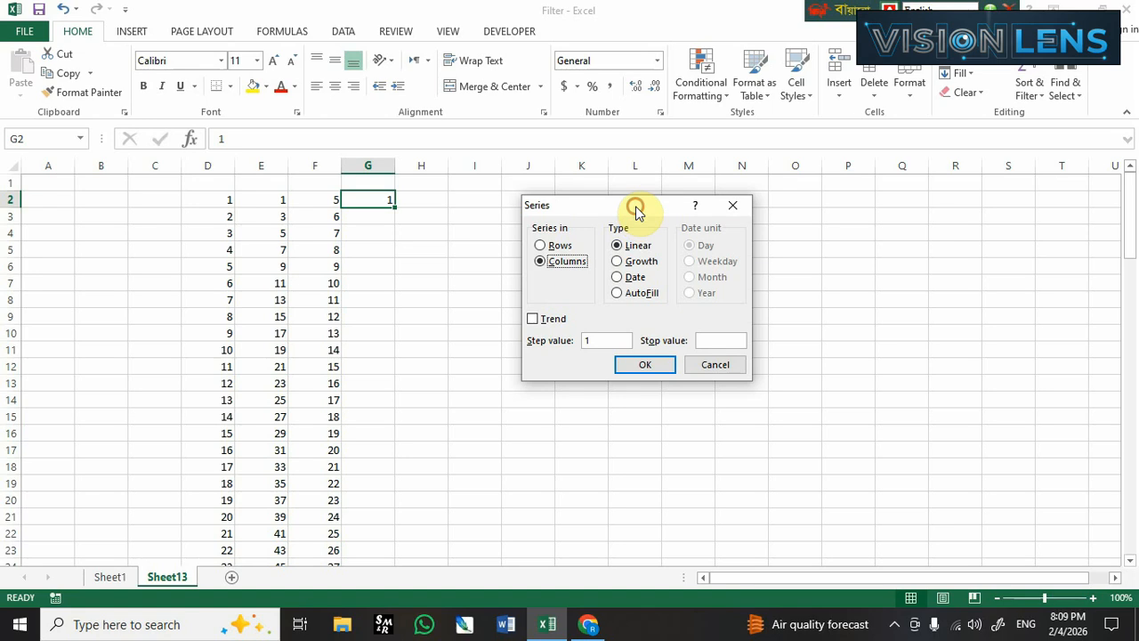
{"action": "left_click_drag", "start_coordinate": [635, 208], "coordinate": [659, 189]}
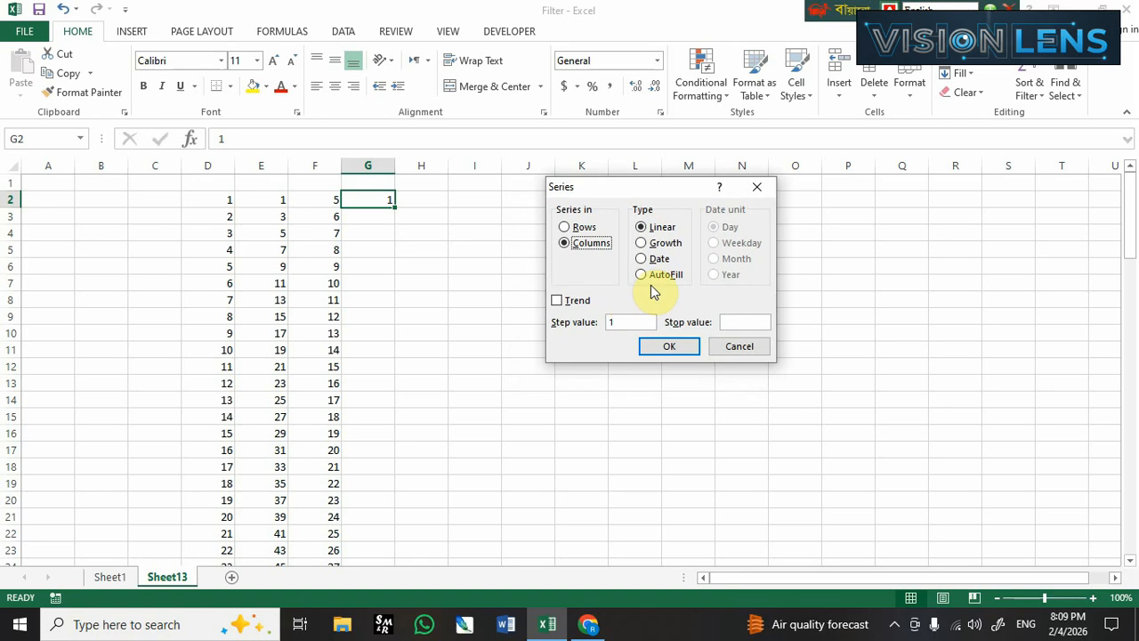
{"action": "left_click", "coordinate": [647, 259]}
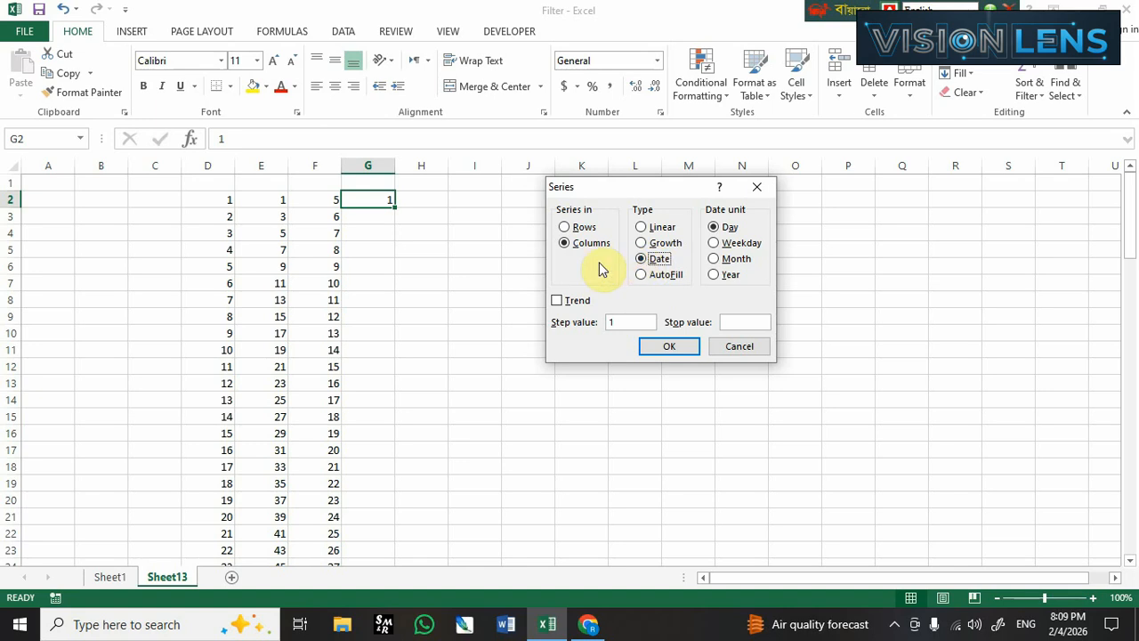
{"action": "left_click", "coordinate": [746, 348]}
Widen column G to about one and a half times the default width, with cell G2 selected.
{"action": "left_click", "coordinate": [411, 250]}
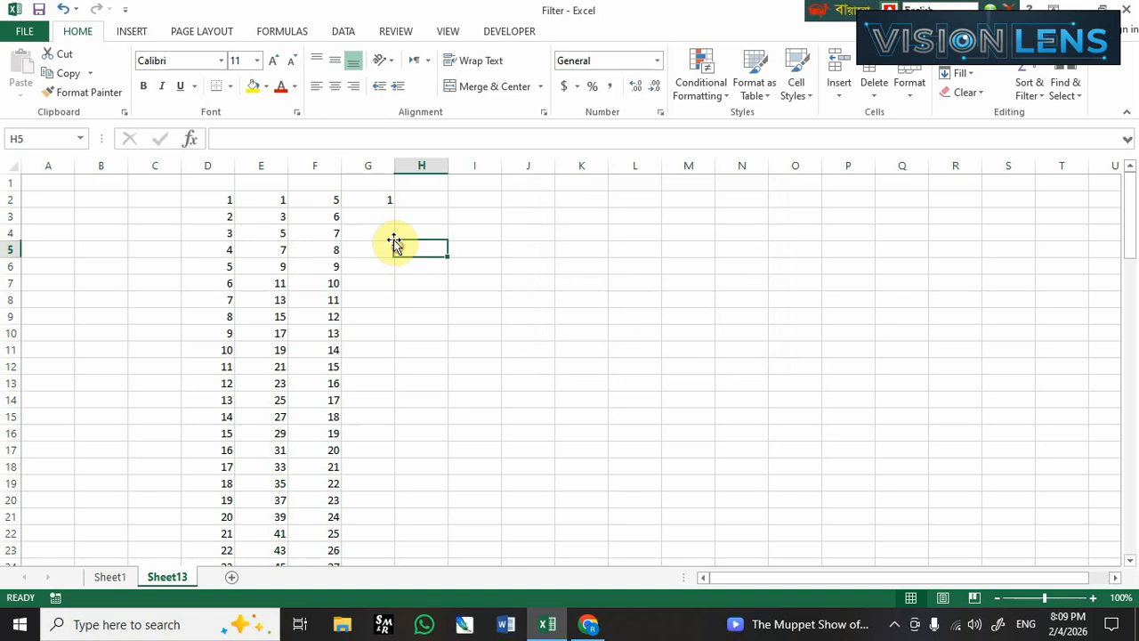
{"action": "left_click", "coordinate": [376, 199]}
{"action": "left_click_drag", "start_coordinate": [397, 170], "coordinate": [421, 170]}
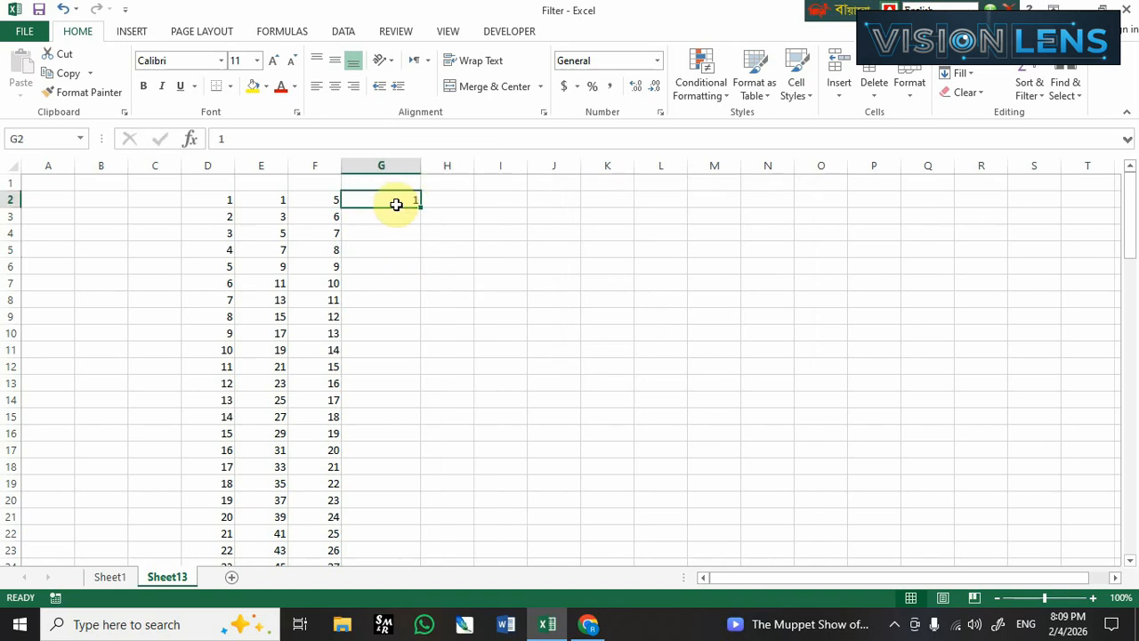
Enter the date 01/02/26 in cell G2 and format it with the 14-Mar-12 date type.
{"action": "type", "text": "01/02/26"}
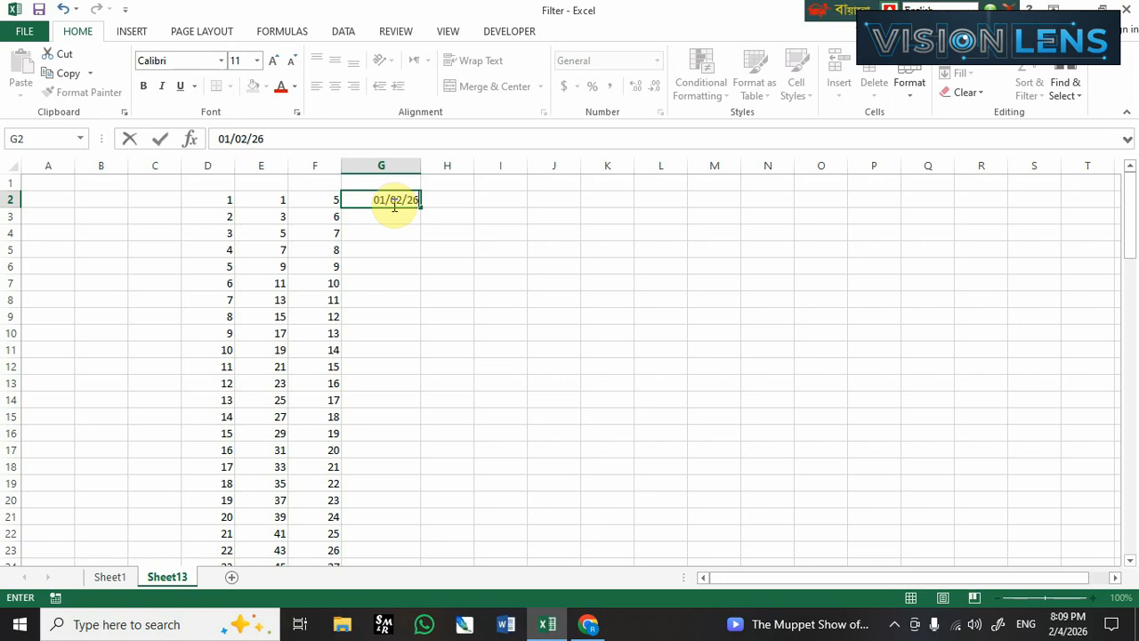
{"action": "key", "text": "Return"}
{"action": "left_click", "coordinate": [398, 202]}
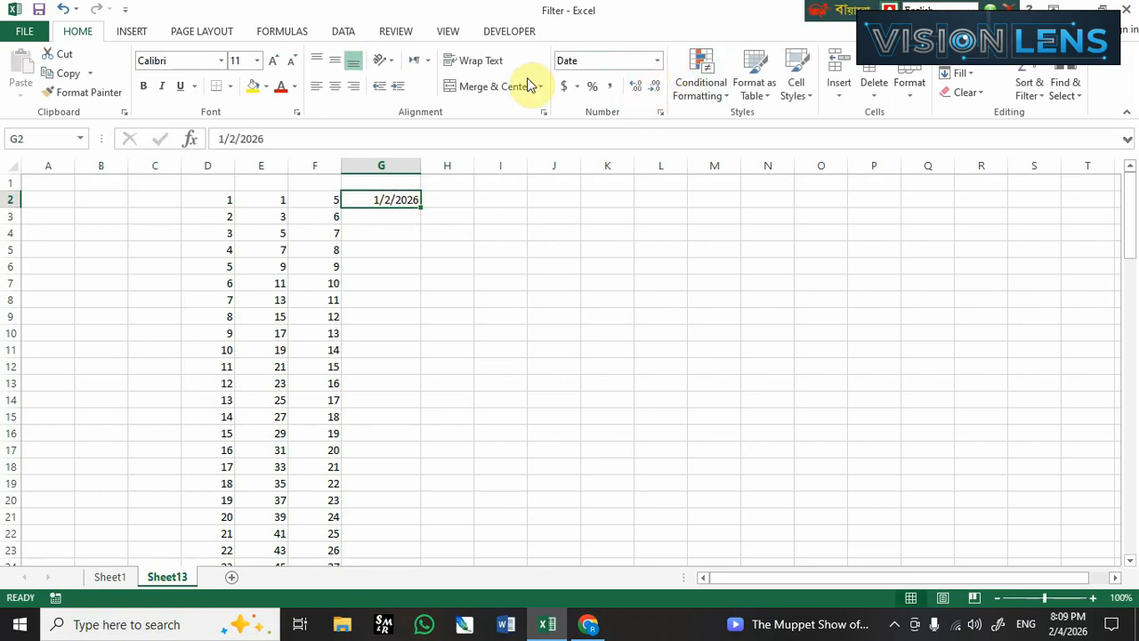
{"action": "left_click", "coordinate": [659, 119]}
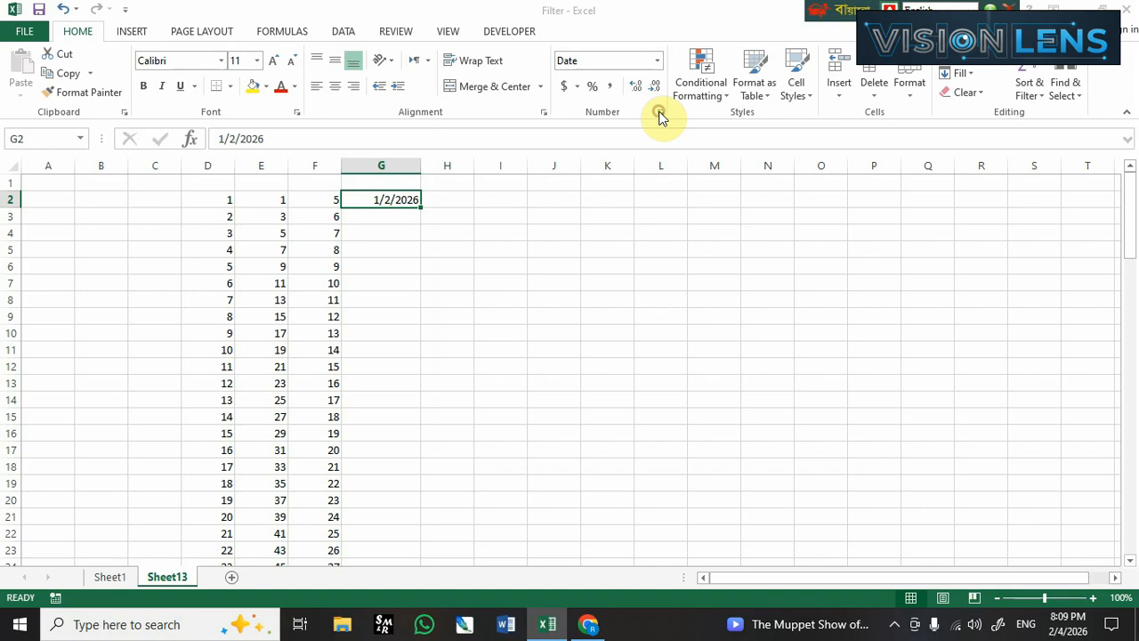
{"action": "left_click", "coordinate": [603, 267]}
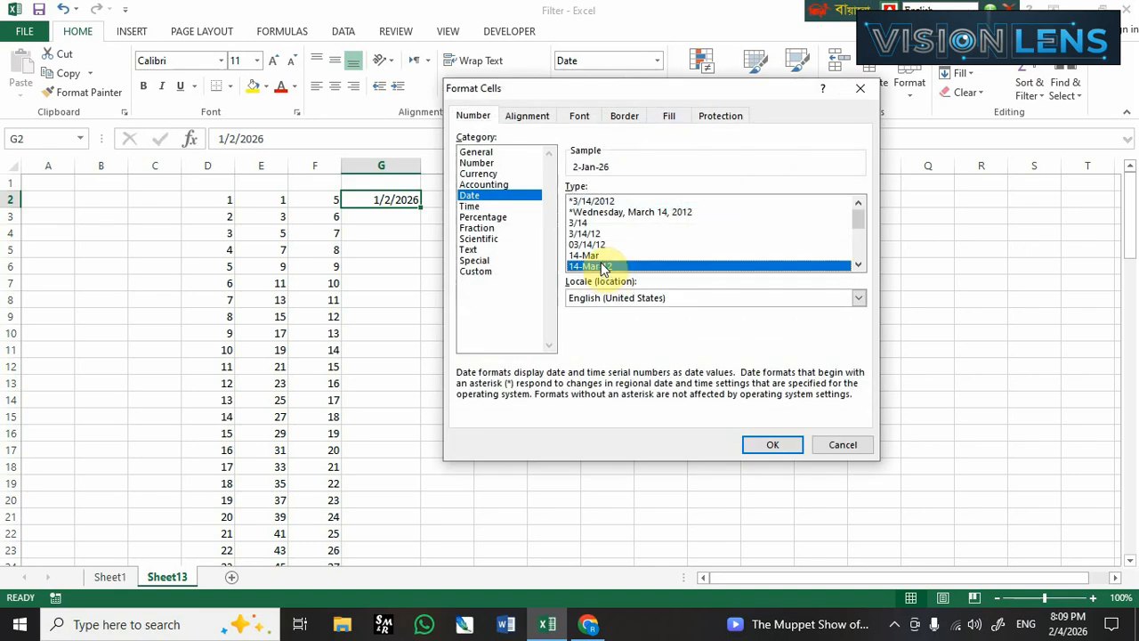
{"action": "left_click", "coordinate": [770, 444]}
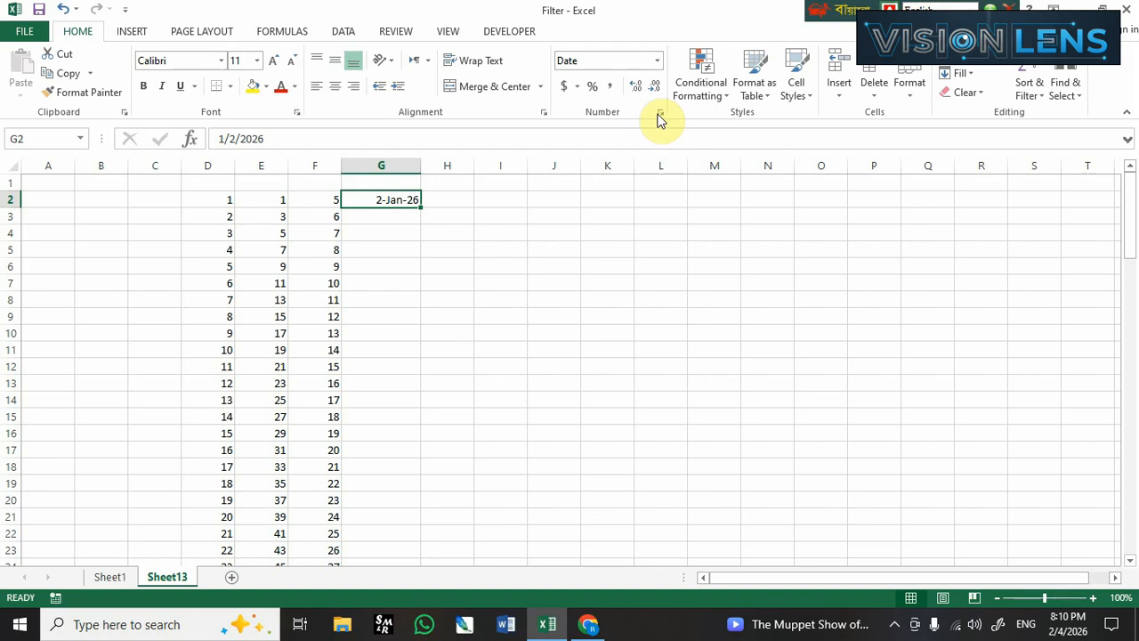
Try to fill a daily date series along row 2 from G2 with step value 1 and stop value 15/02/2026.
{"action": "left_click", "coordinate": [961, 73]}
{"action": "left_click", "coordinate": [981, 195]}
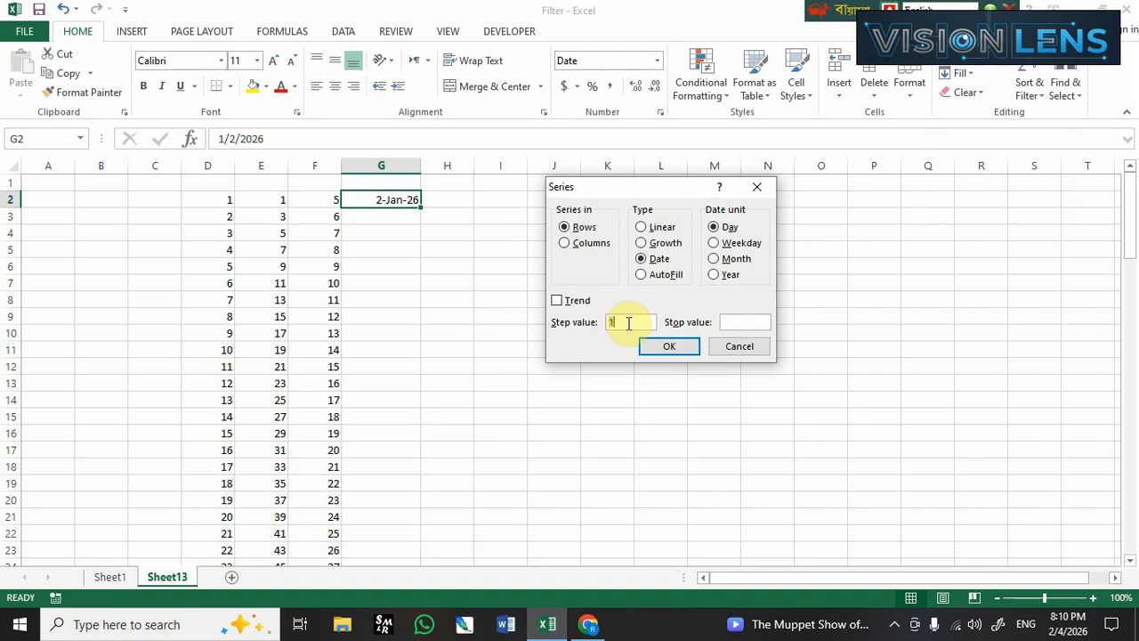
{"action": "left_click", "coordinate": [739, 322]}
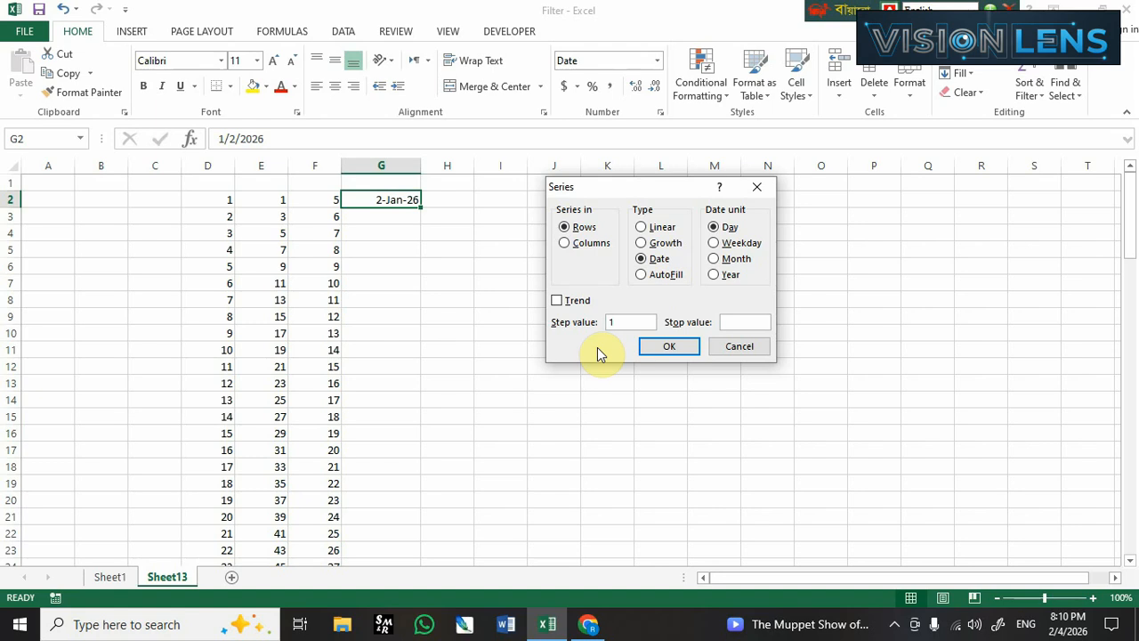
{"action": "type", "text": "15/02/"}
{"action": "type", "text": "2/2"}
{"action": "type", "text": "026"}
{"action": "key", "text": "Return"}
{"action": "left_click", "coordinate": [580, 358]}
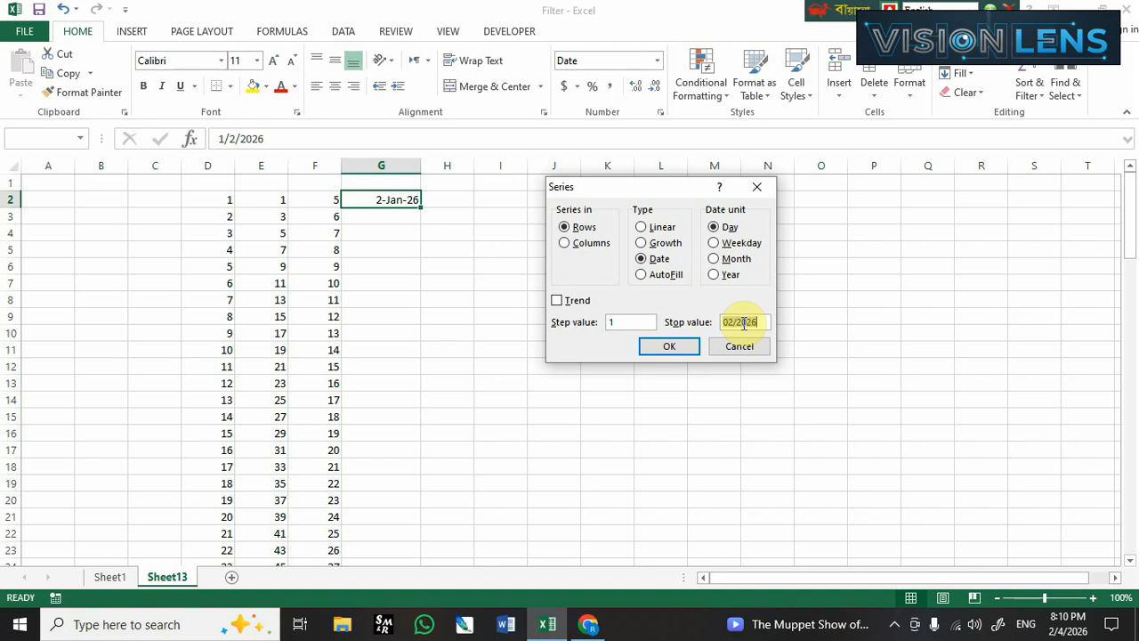
Replace the series stop value with 02/15/2026 and generate the daily dates across row 2.
{"action": "key", "text": "BackSpace"}
{"action": "type", "text": "02/15/2"}
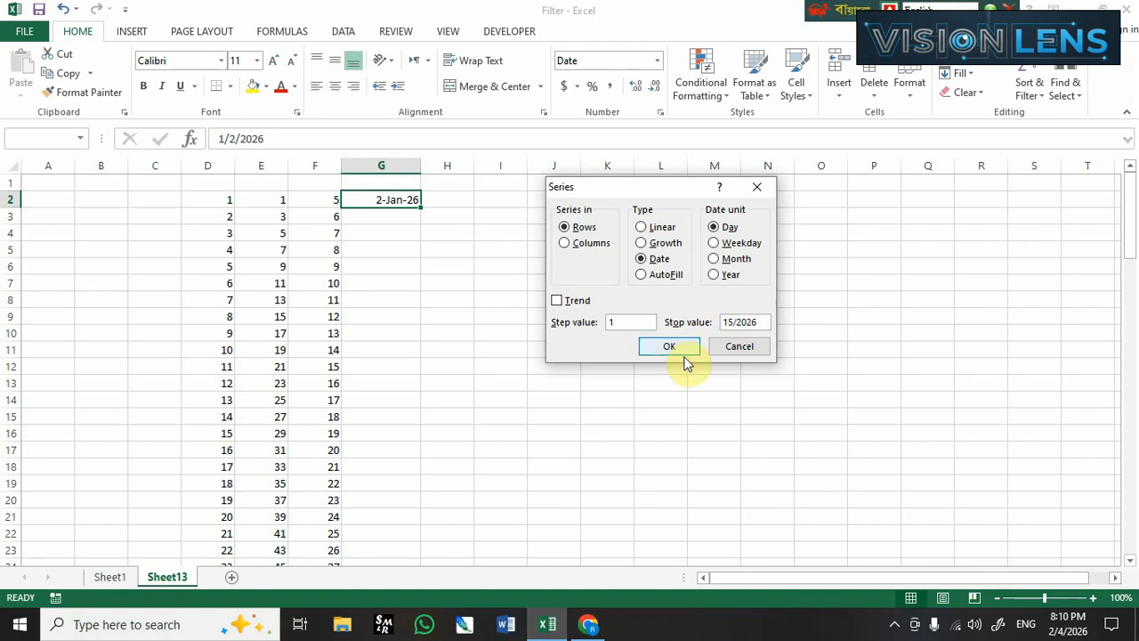
{"action": "left_click", "coordinate": [677, 349]}
{"action": "left_click_drag", "start_coordinate": [860, 574], "coordinate": [801, 562]}
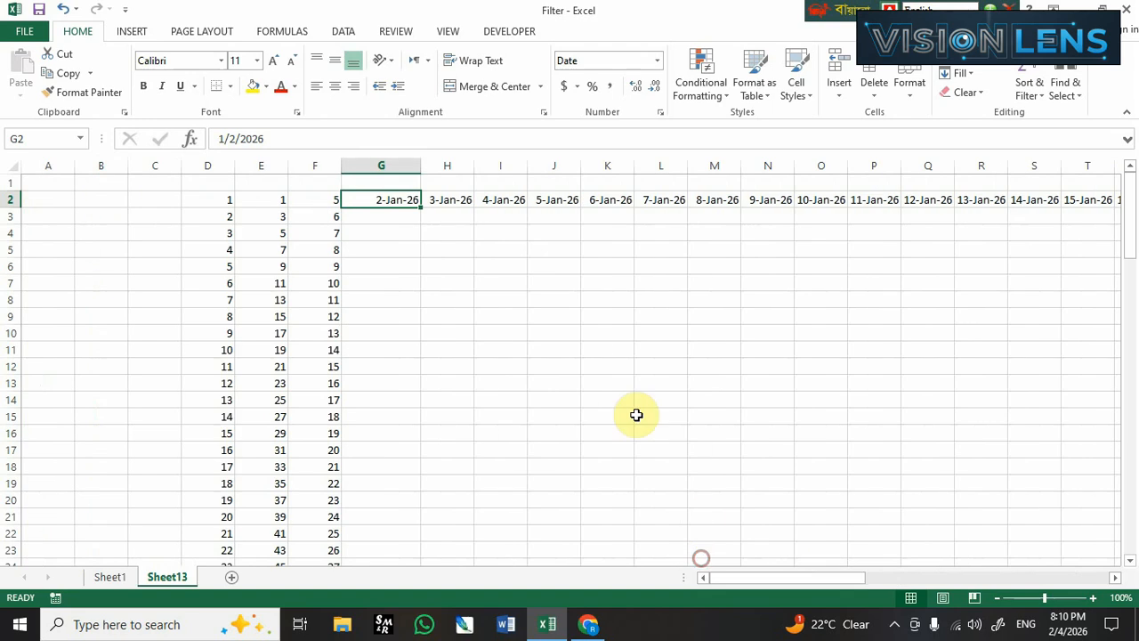
Fill column G downward from G2 with a daily date series using step value 1 and stop value 02/15/2026.
{"action": "left_click", "coordinate": [961, 74]}
{"action": "left_click", "coordinate": [954, 194]}
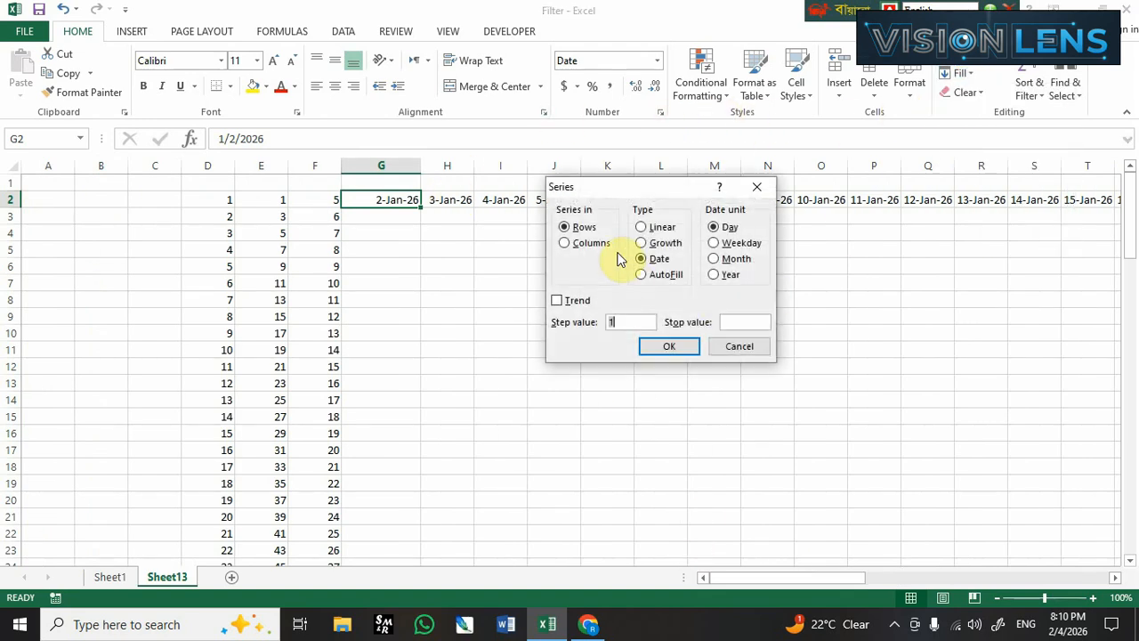
{"action": "left_click", "coordinate": [583, 243]}
{"action": "left_click", "coordinate": [744, 322]}
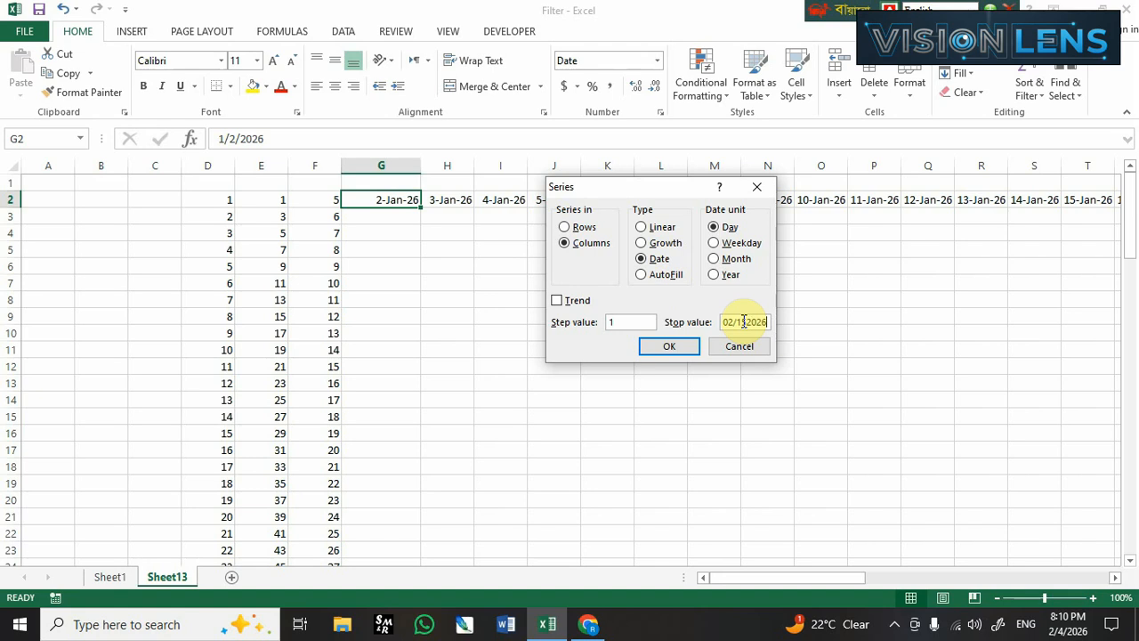
{"action": "left_click", "coordinate": [677, 350]}
{"action": "key", "text": "Return"}
{"action": "left_click", "coordinate": [757, 324]}
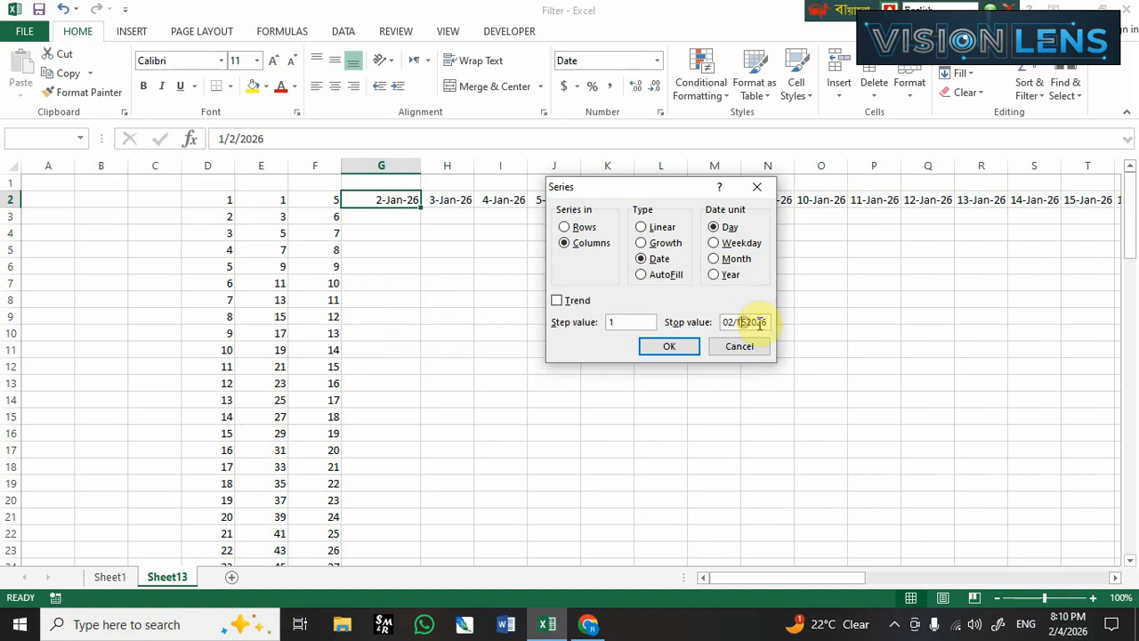
{"action": "left_click", "coordinate": [745, 321]}
{"action": "type", "text": "/"}
{"action": "left_click", "coordinate": [676, 348]}
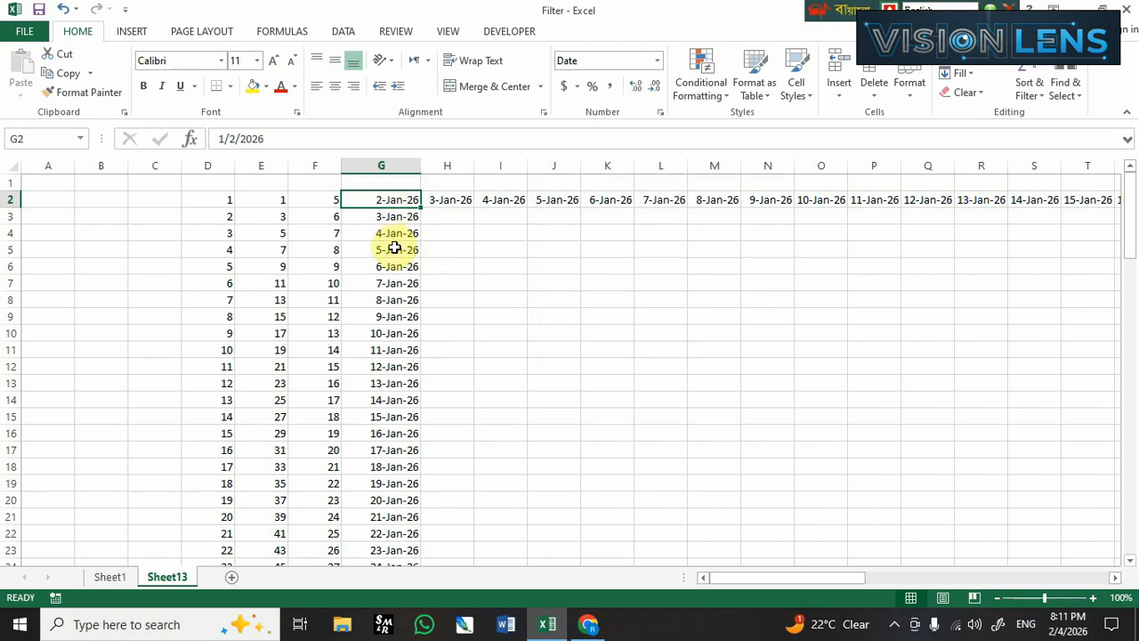
Check the date series in column G from its first entry down to its last.
{"action": "scroll", "coordinate": [395, 251], "scroll_direction": "down", "scroll_amount": 4}
{"action": "scroll", "coordinate": [394, 250], "scroll_direction": "down", "scroll_amount": 7}
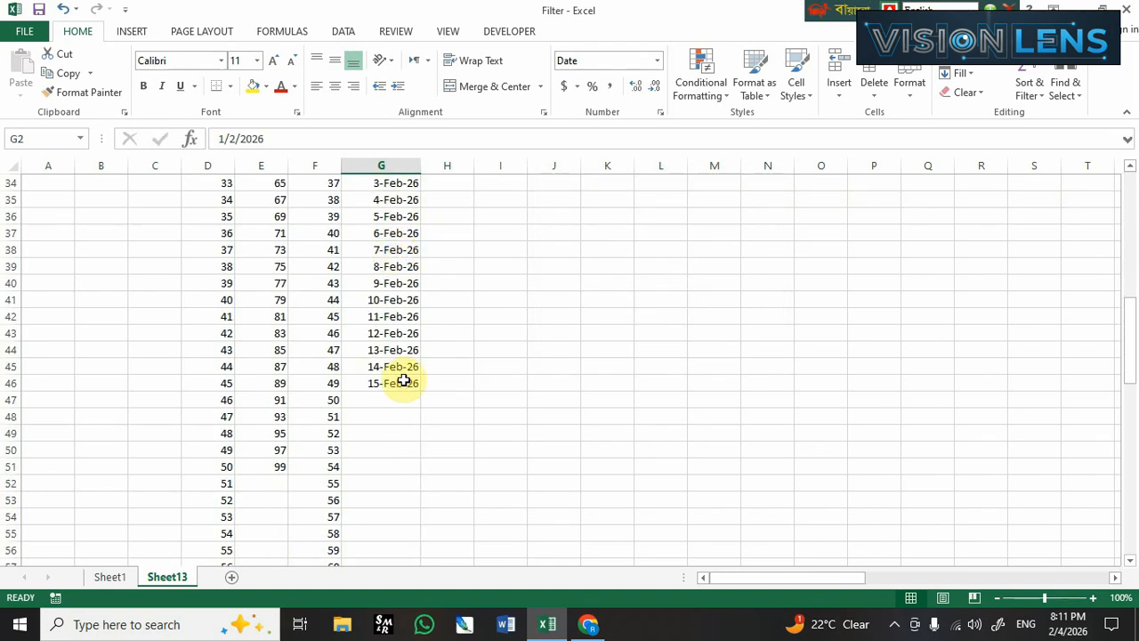
{"action": "left_click", "coordinate": [403, 381]}
{"action": "scroll", "coordinate": [403, 381], "scroll_direction": "up", "scroll_amount": 9}
{"action": "scroll", "coordinate": [403, 381], "scroll_direction": "up", "scroll_amount": 2}
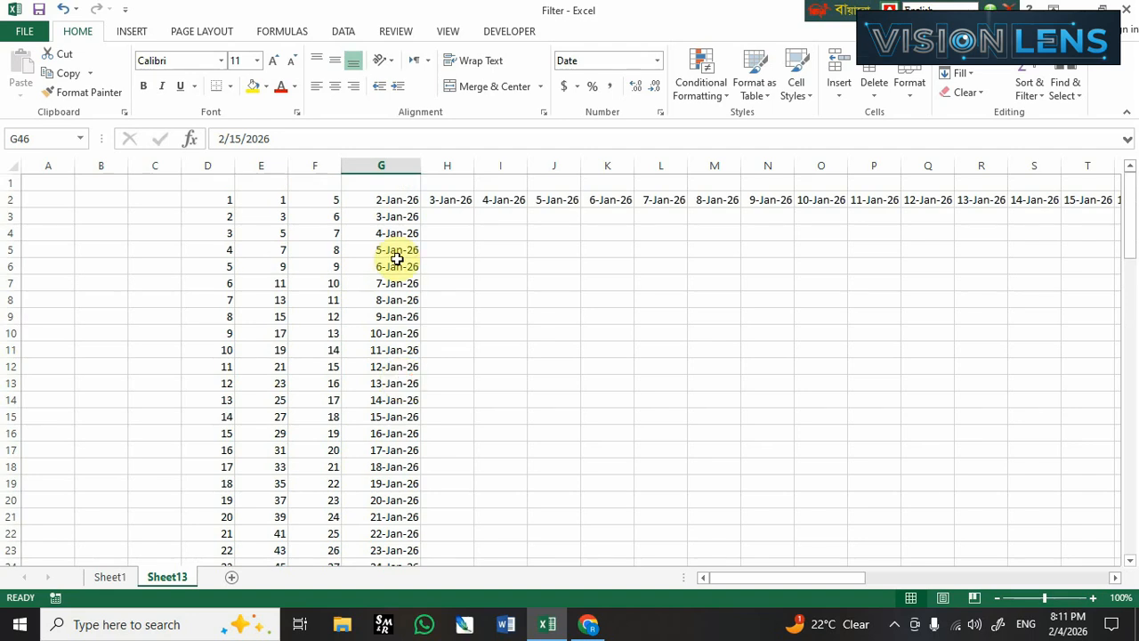
{"action": "left_click", "coordinate": [387, 198]}
{"action": "scroll", "coordinate": [456, 331], "scroll_direction": "down", "scroll_amount": 5}
{"action": "scroll", "coordinate": [456, 331], "scroll_direction": "down", "scroll_amount": 4}
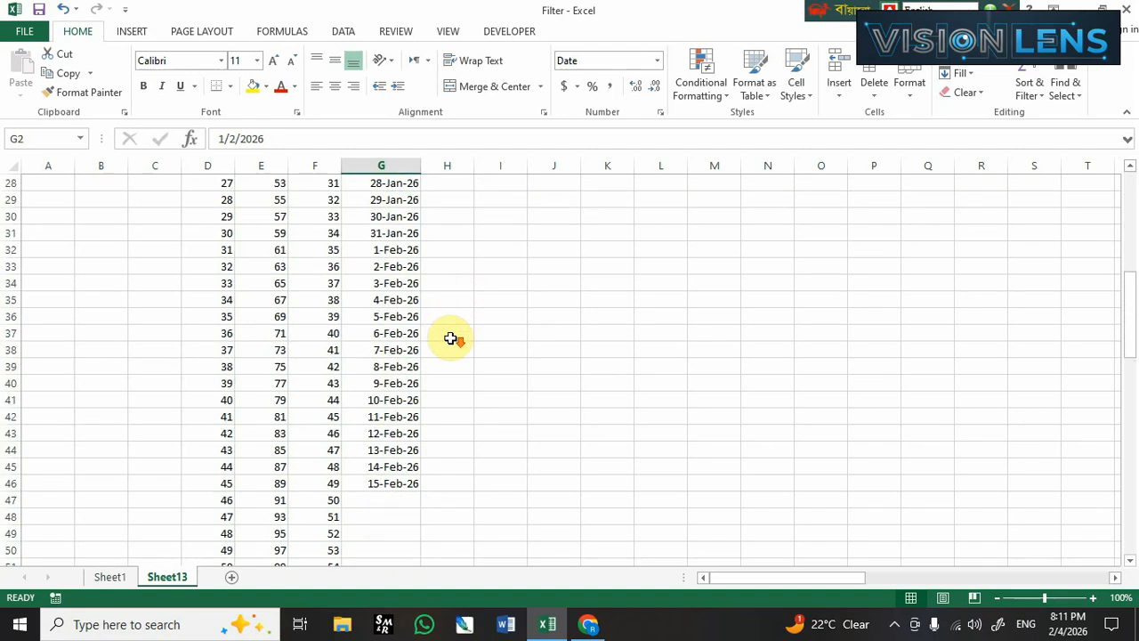
{"action": "scroll", "coordinate": [448, 338], "scroll_direction": "up", "scroll_amount": 9}
View the Series options with empty cell I5 selected, and leave without creating a series.
{"action": "left_click", "coordinate": [503, 249]}
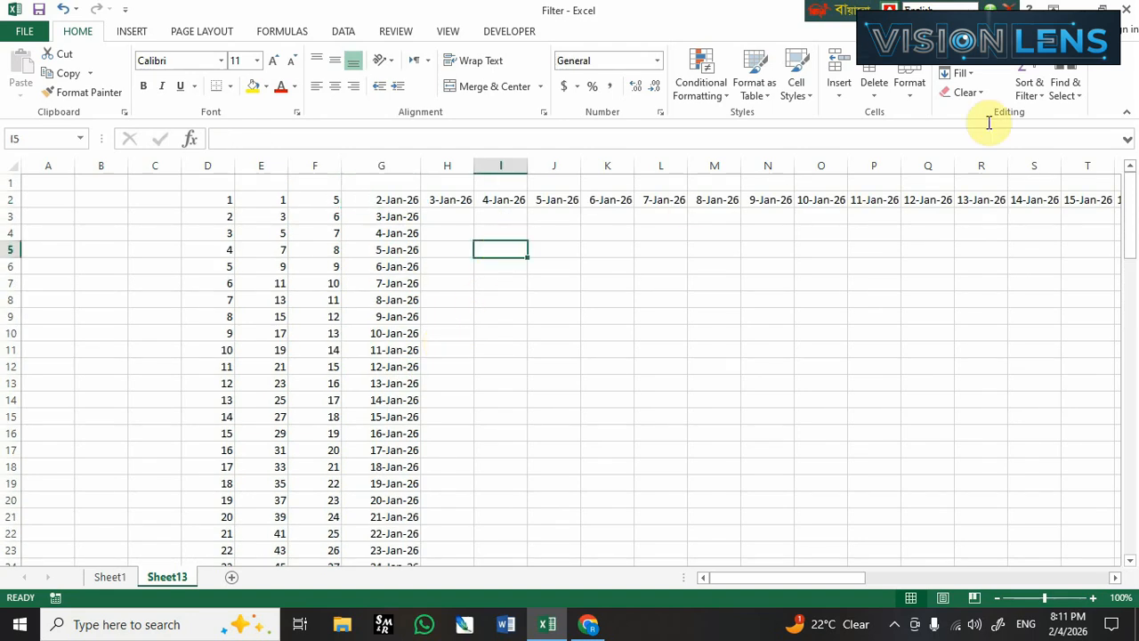
{"action": "left_click", "coordinate": [961, 73]}
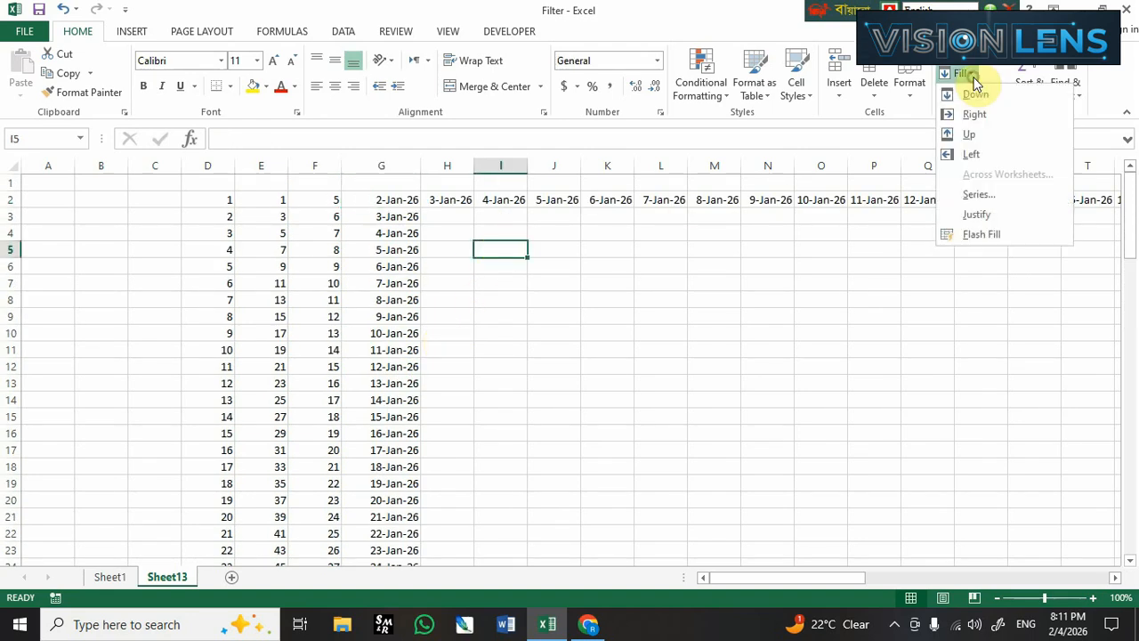
{"action": "left_click", "coordinate": [997, 196]}
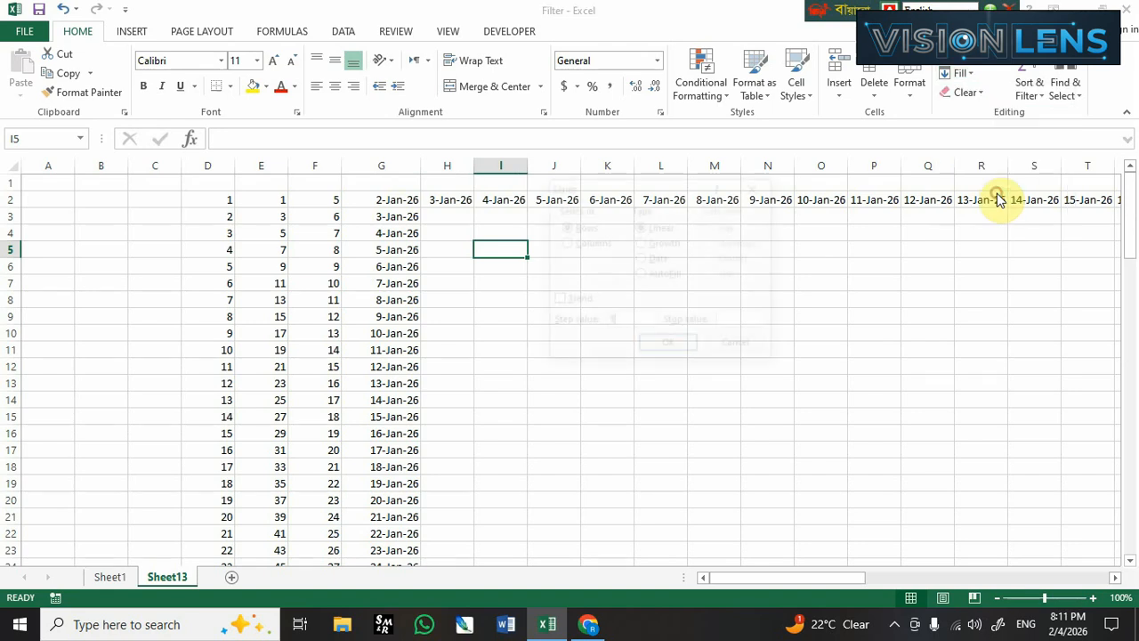
{"action": "left_click", "coordinate": [748, 346]}
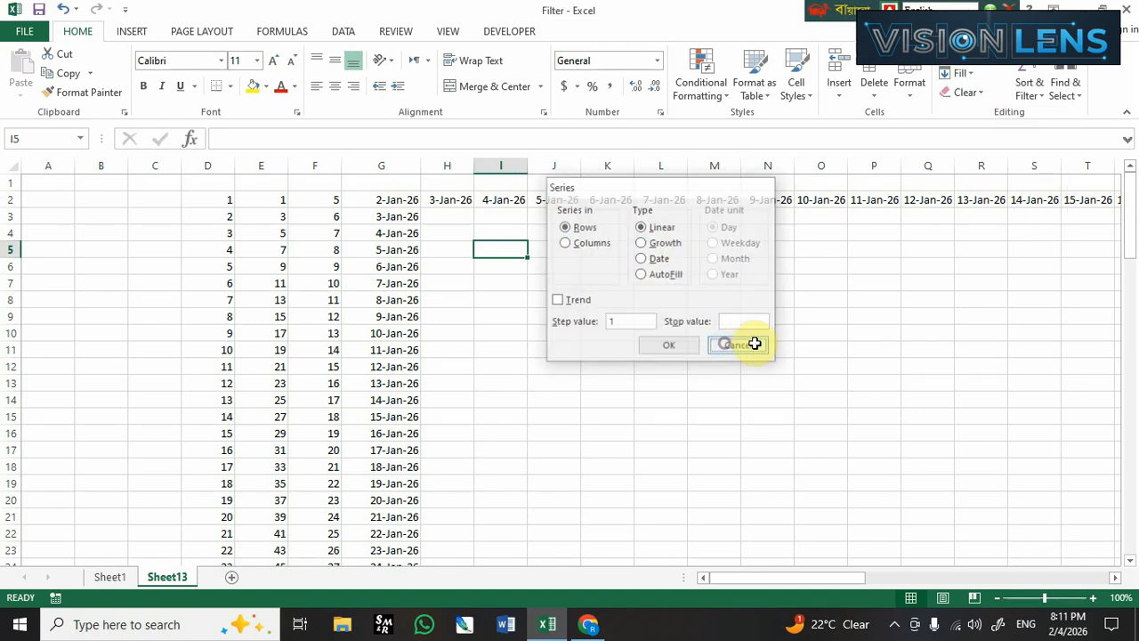
Widen column B slightly and enter "Bangladesh is a small country." in cell B4.
{"action": "left_click", "coordinate": [90, 232]}
{"action": "mouse_move", "coordinate": [128, 166]}
{"action": "left_mouse_down"}
{"action": "mouse_move", "coordinate": [152, 168]}
{"action": "mouse_move", "coordinate": [140, 165]}
{"action": "left_mouse_up"}
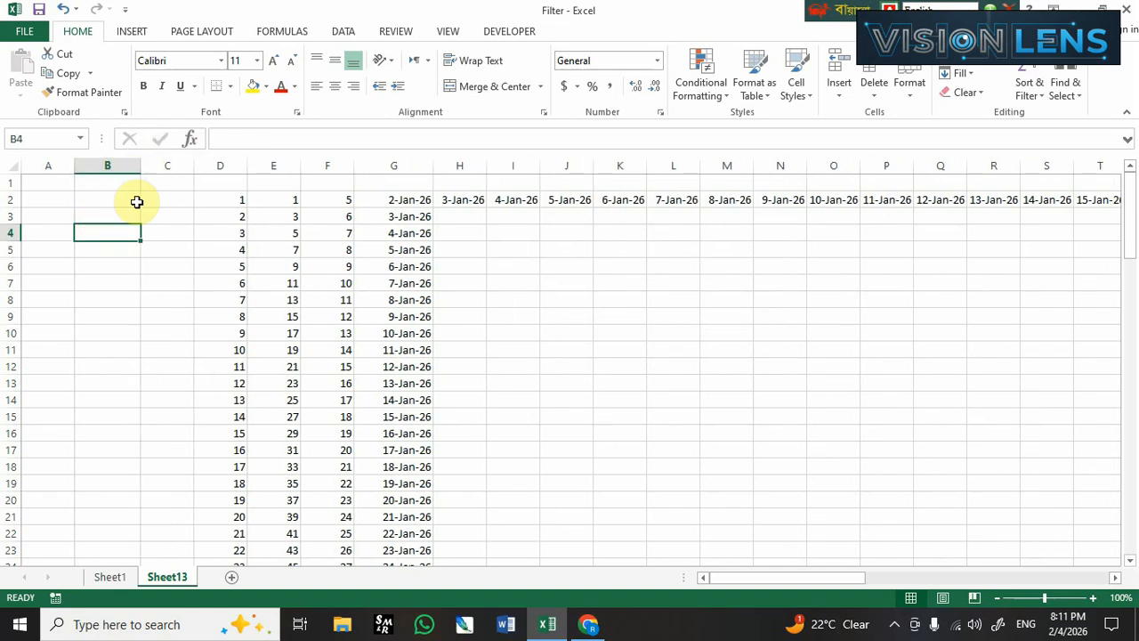
{"action": "type", "text": "Ba"}
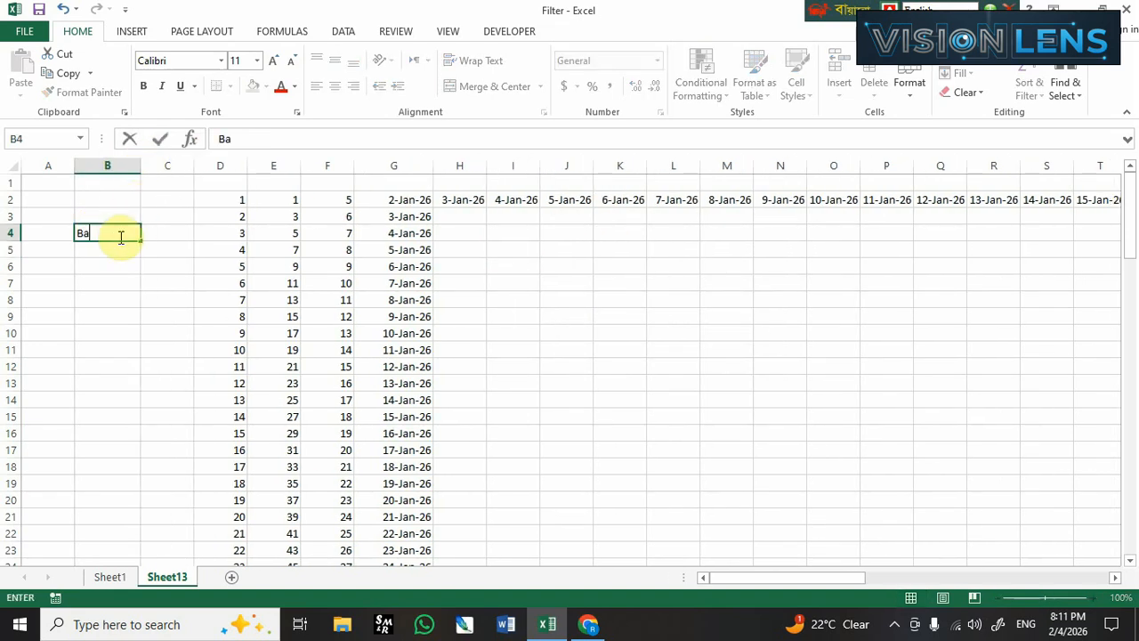
{"action": "type", "text": "ngladesh is "}
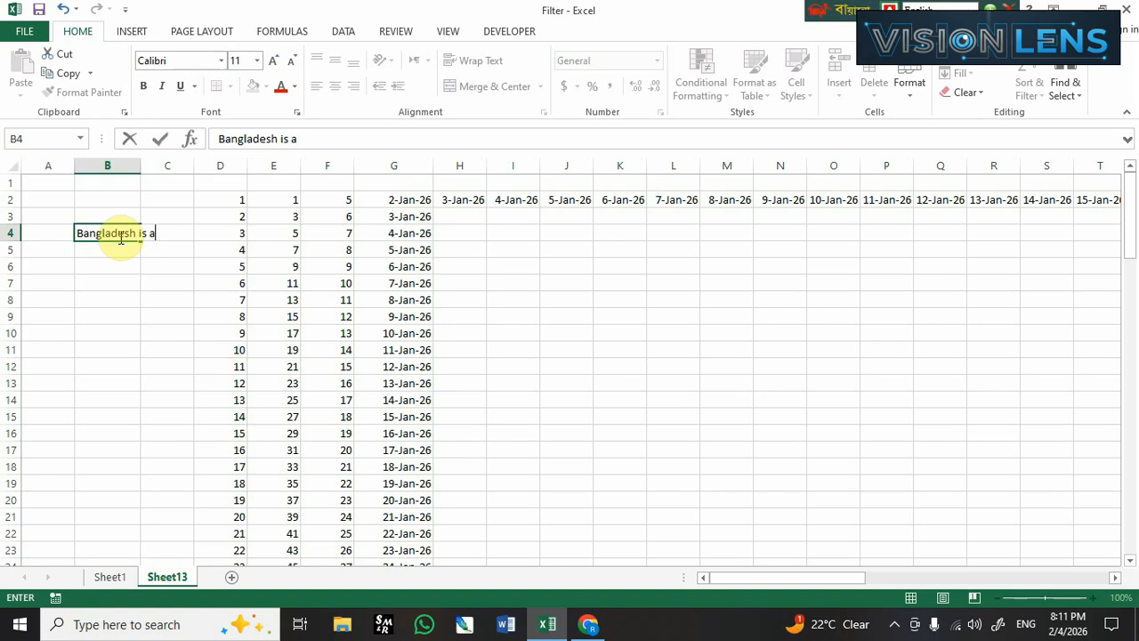
{"action": "type", "text": "a small country"}
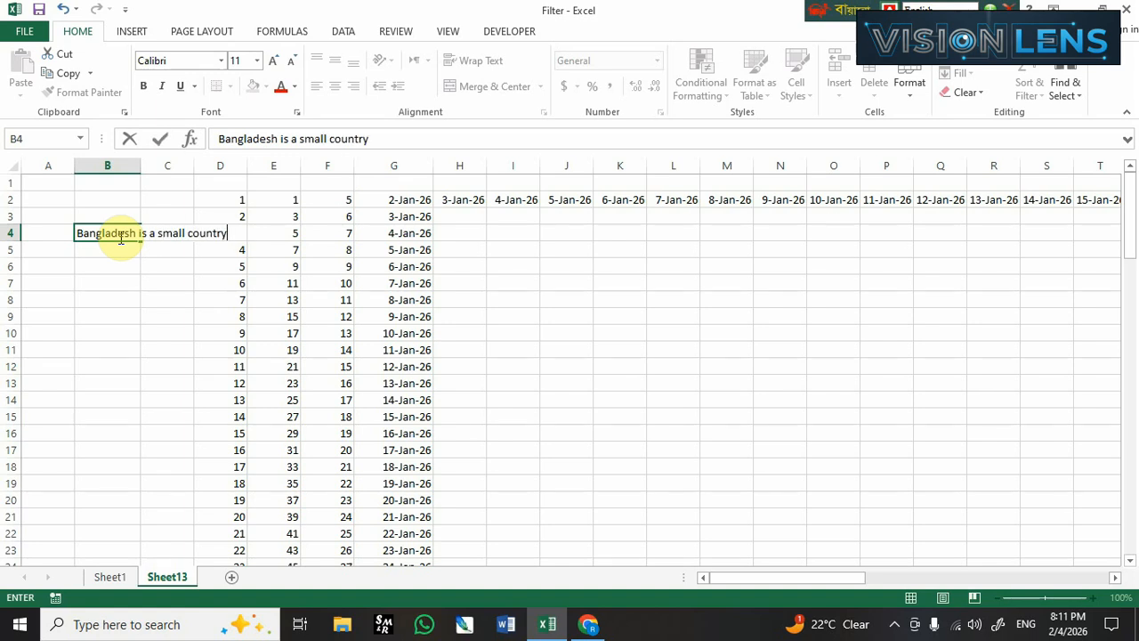
{"action": "key", "text": "Return"}
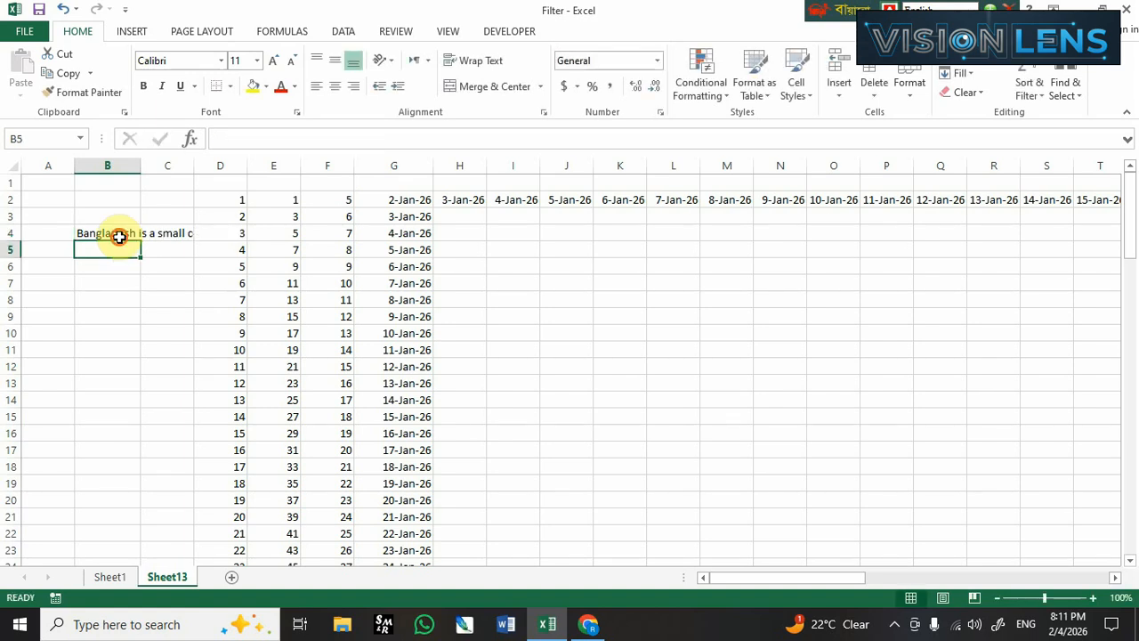
Apply Fill Justify to the sentence in B4, allowing the text to extend into the cells below.
{"action": "left_click", "coordinate": [119, 237]}
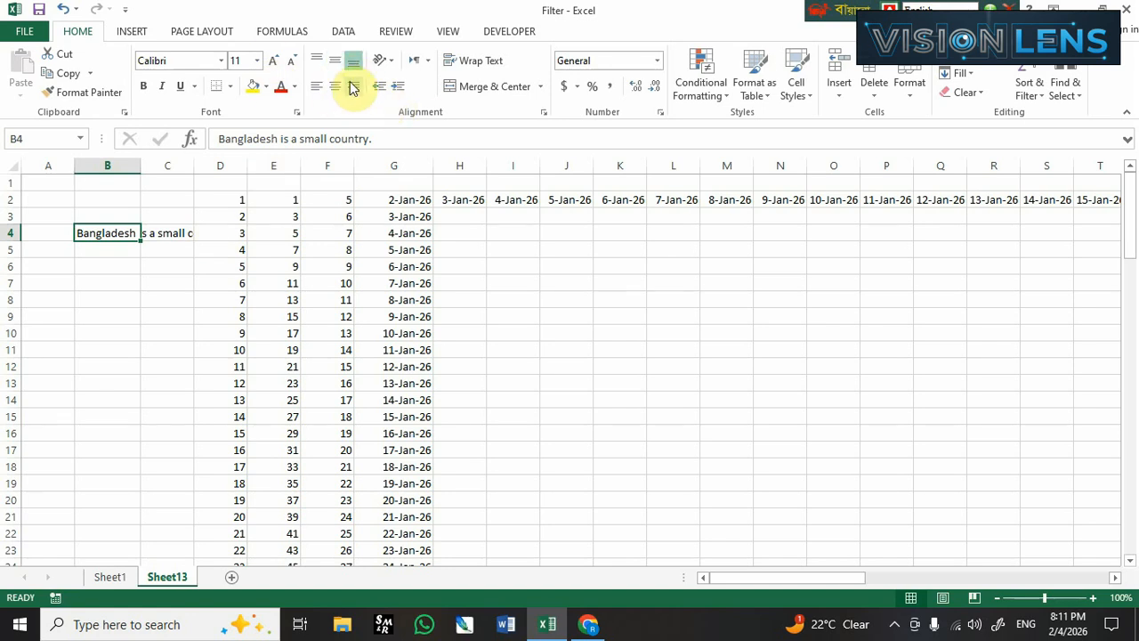
{"action": "left_click", "coordinate": [973, 75]}
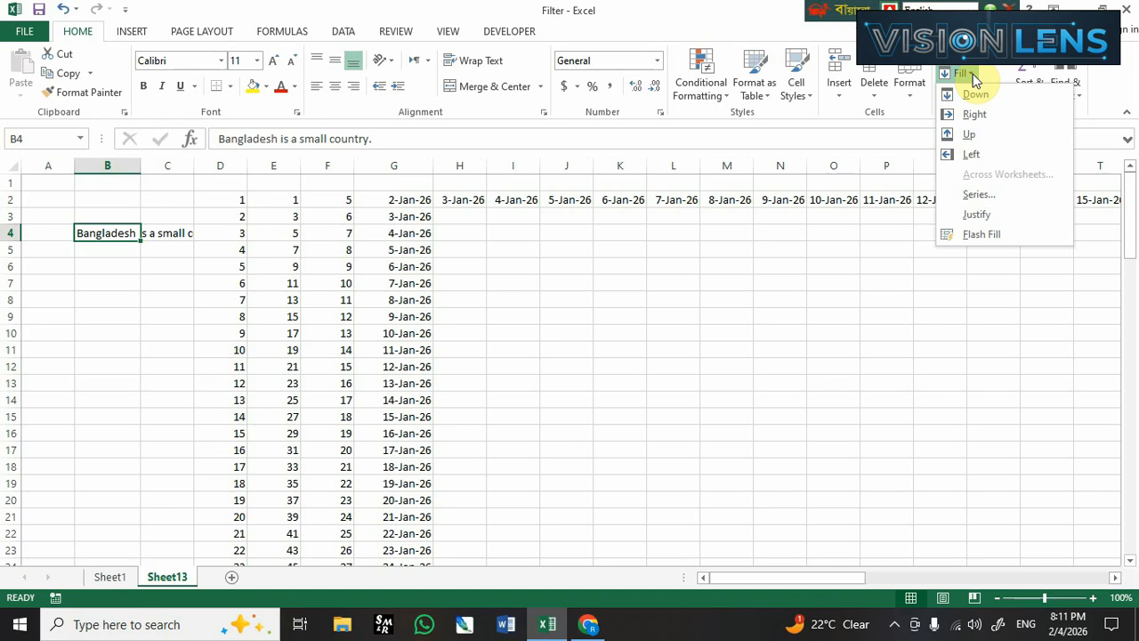
{"action": "left_click", "coordinate": [982, 218]}
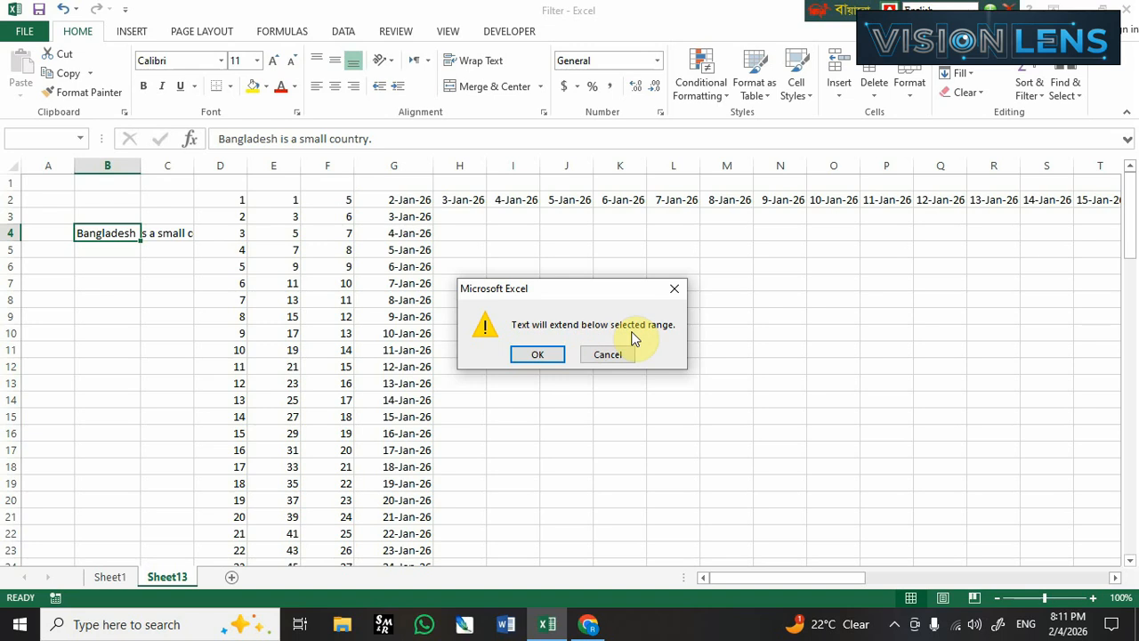
{"action": "left_click", "coordinate": [539, 356]}
{"action": "left_click", "coordinate": [120, 311]}
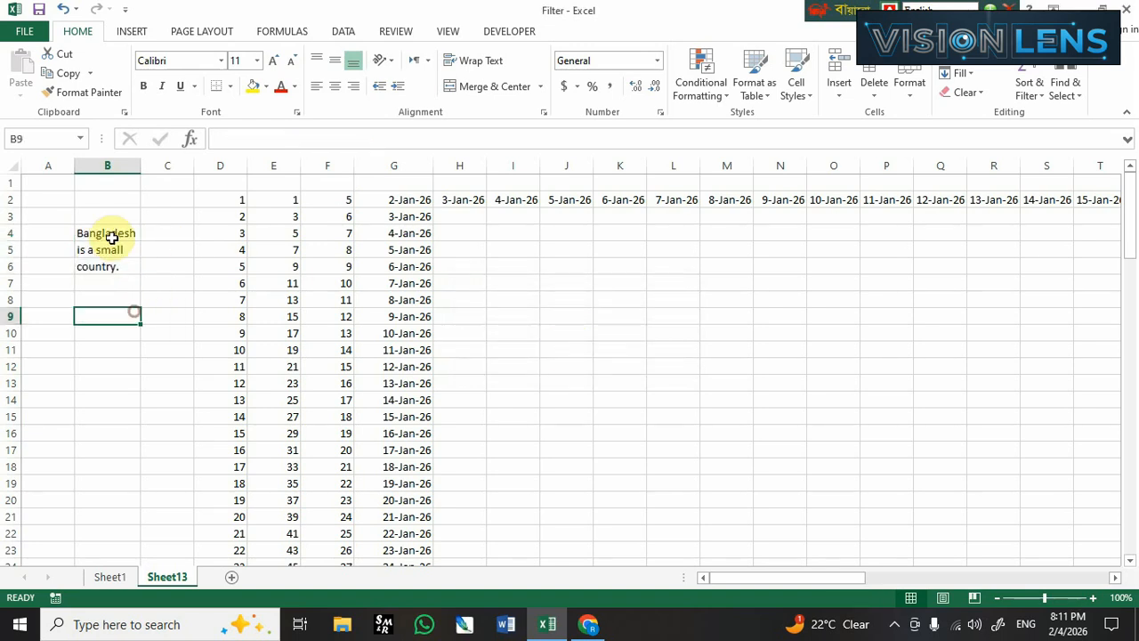
{"action": "left_click_drag", "start_coordinate": [109, 237], "coordinate": [113, 270]}
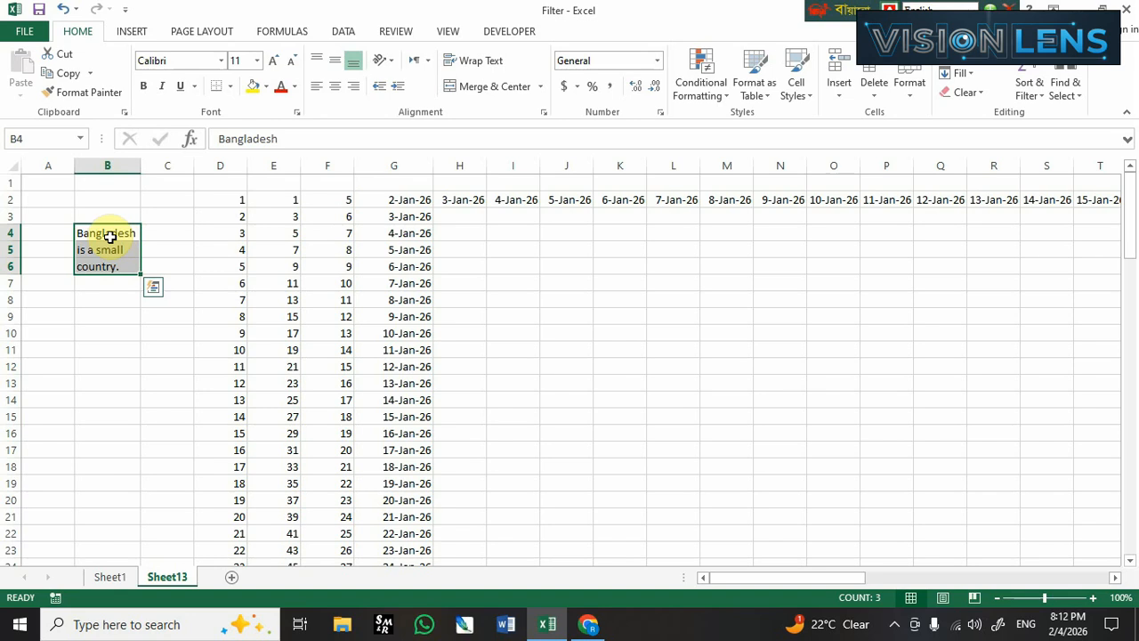
{"action": "left_click", "coordinate": [114, 300]}
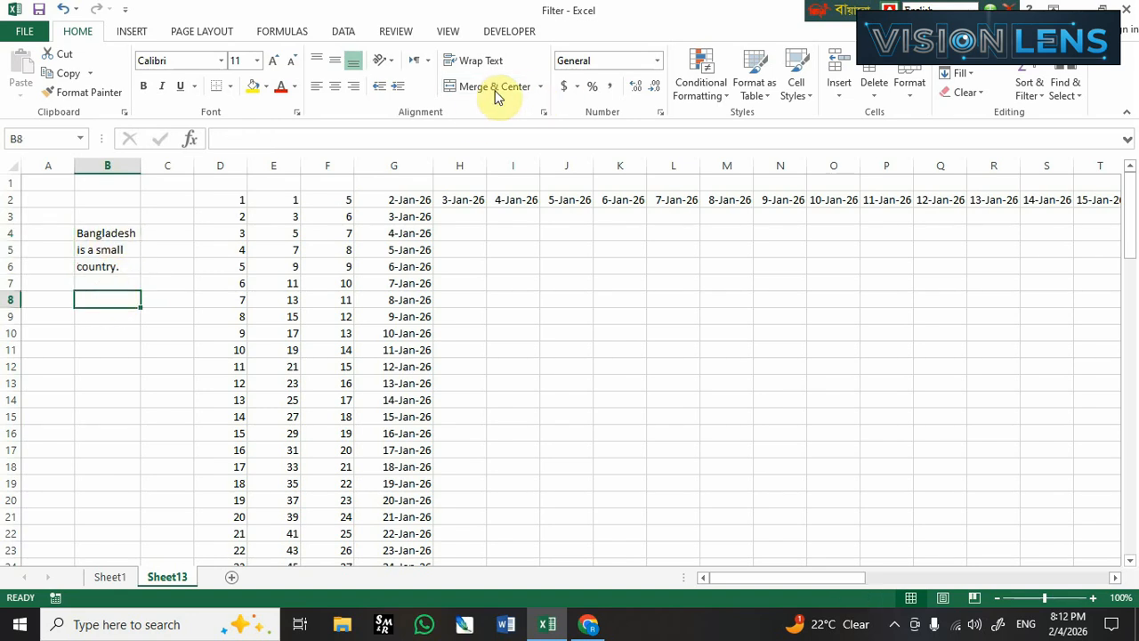
Try Fill Justify once more on the split sentence in B4:B6 at the current column width.
{"action": "left_click_drag", "start_coordinate": [133, 233], "coordinate": [130, 266]}
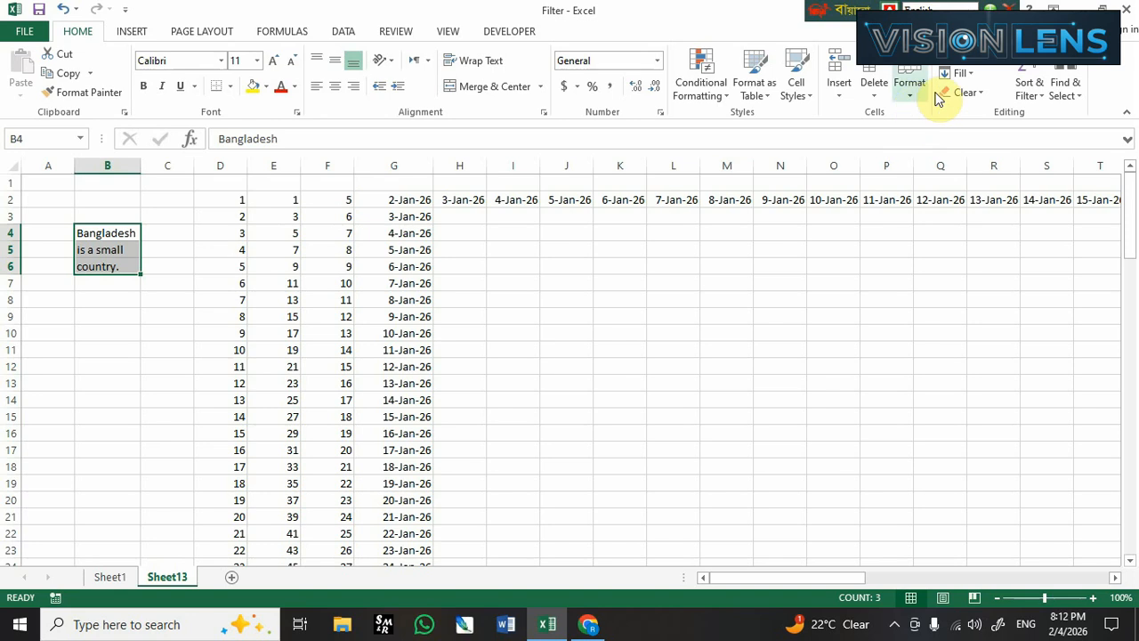
{"action": "left_click", "coordinate": [968, 80]}
{"action": "left_click", "coordinate": [982, 213]}
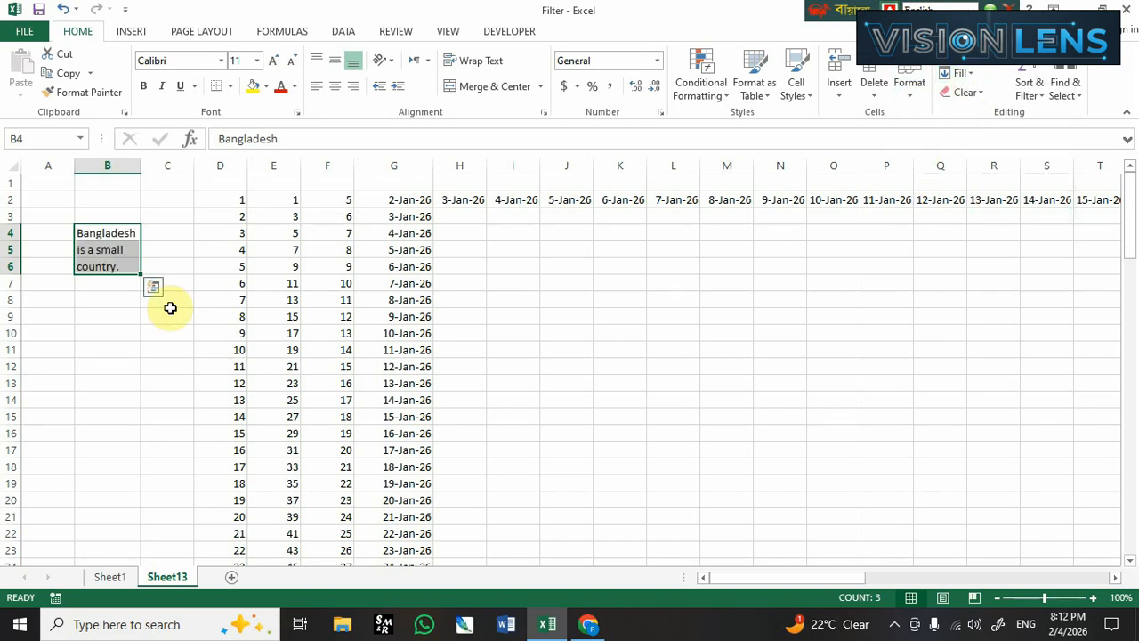
{"action": "left_click", "coordinate": [130, 286]}
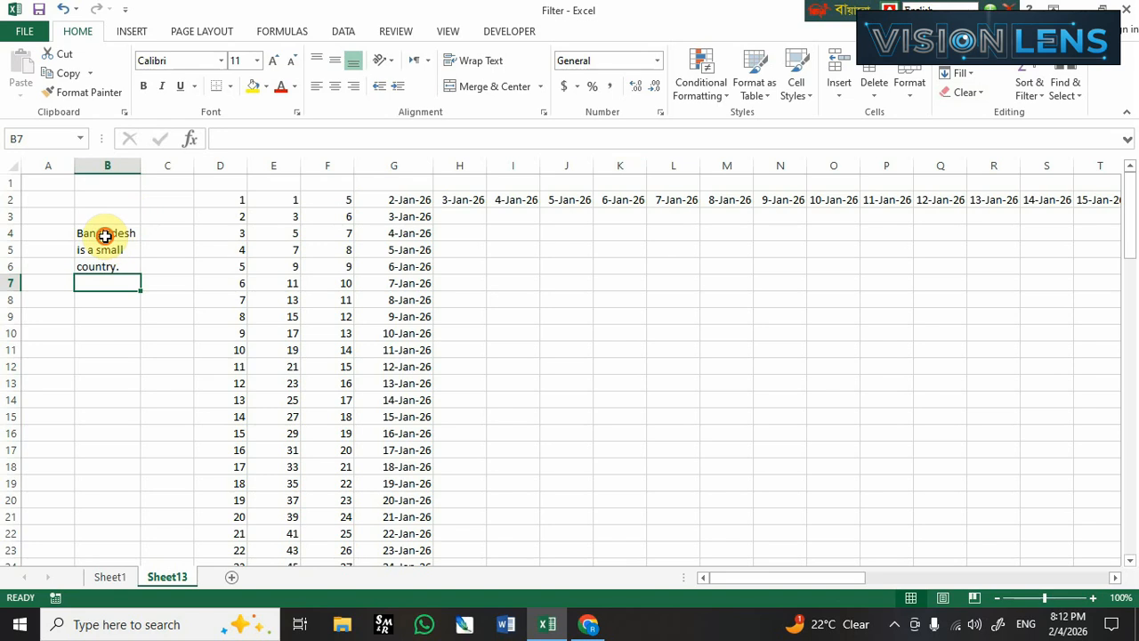
Widen column B enough for the whole sentence and apply Fill Justify to B4:B6, rejoining the split text in B4.
{"action": "left_click_drag", "start_coordinate": [112, 236], "coordinate": [107, 263]}
{"action": "left_click_drag", "start_coordinate": [141, 169], "coordinate": [278, 170]}
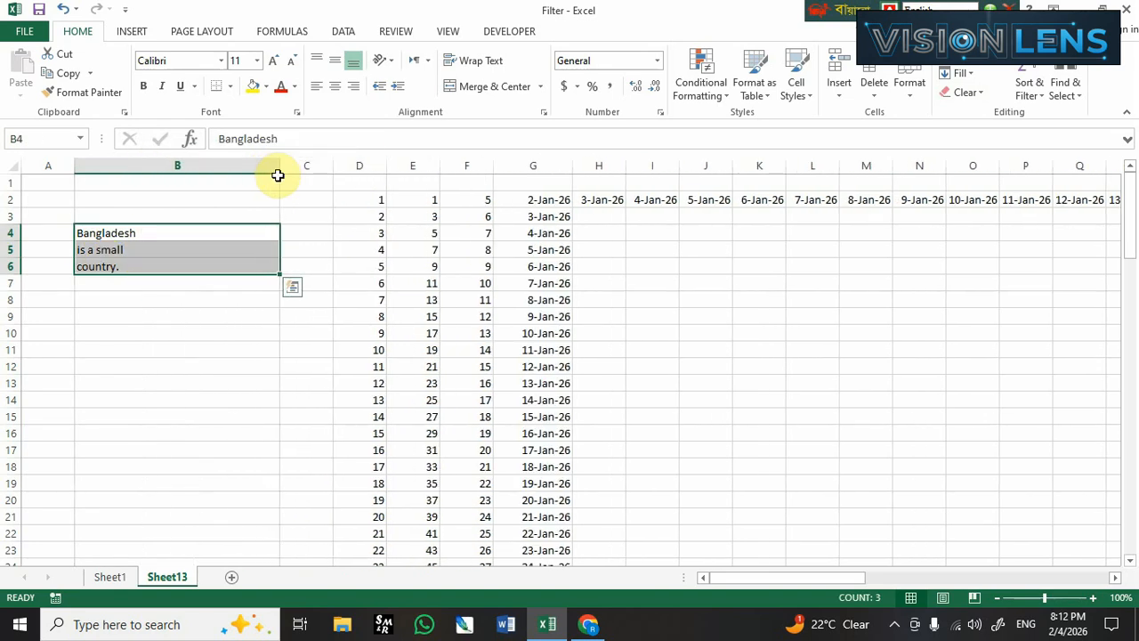
{"action": "left_click", "coordinate": [968, 93]}
{"action": "left_click", "coordinate": [960, 73]}
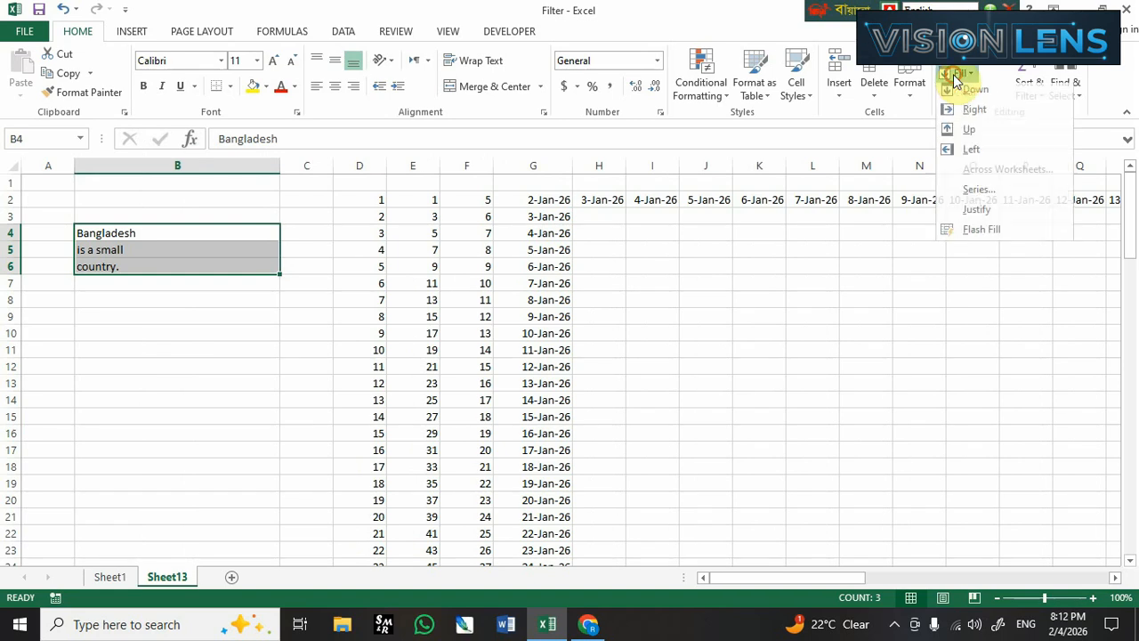
{"action": "left_click", "coordinate": [975, 214]}
{"action": "left_click", "coordinate": [241, 234]}
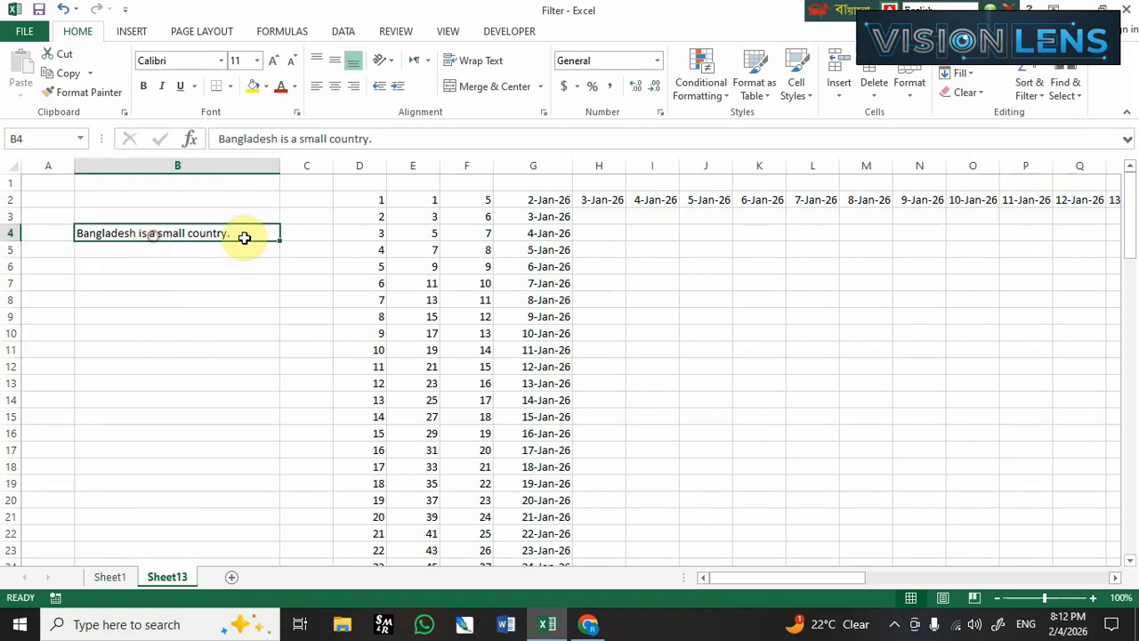
{"action": "left_click", "coordinate": [204, 295]}
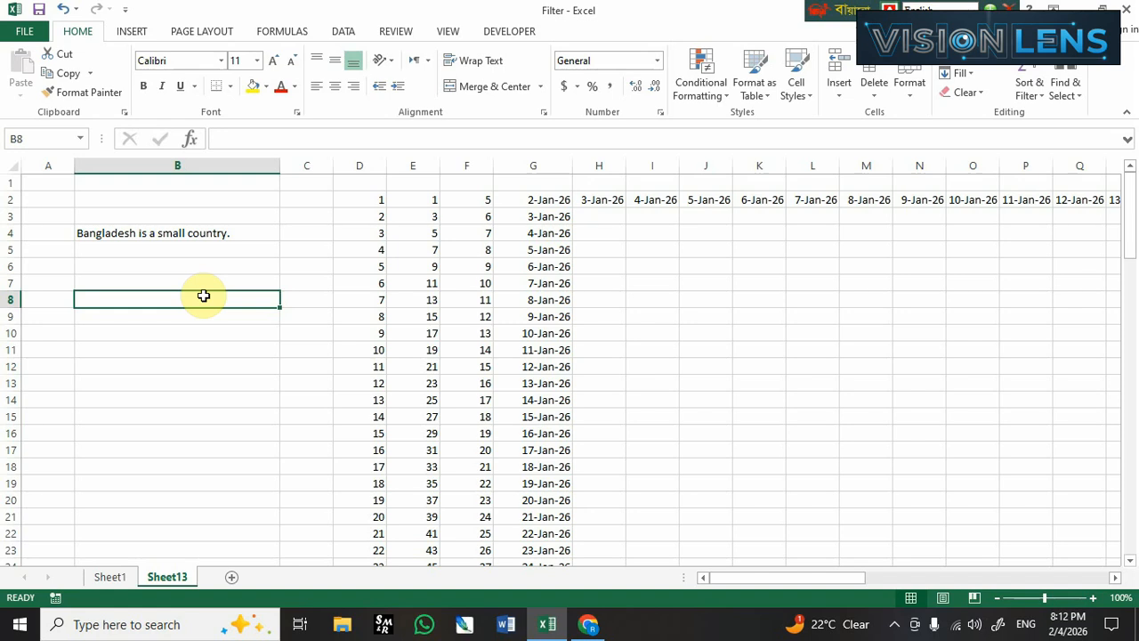
{"action": "left_click", "coordinate": [161, 232]}
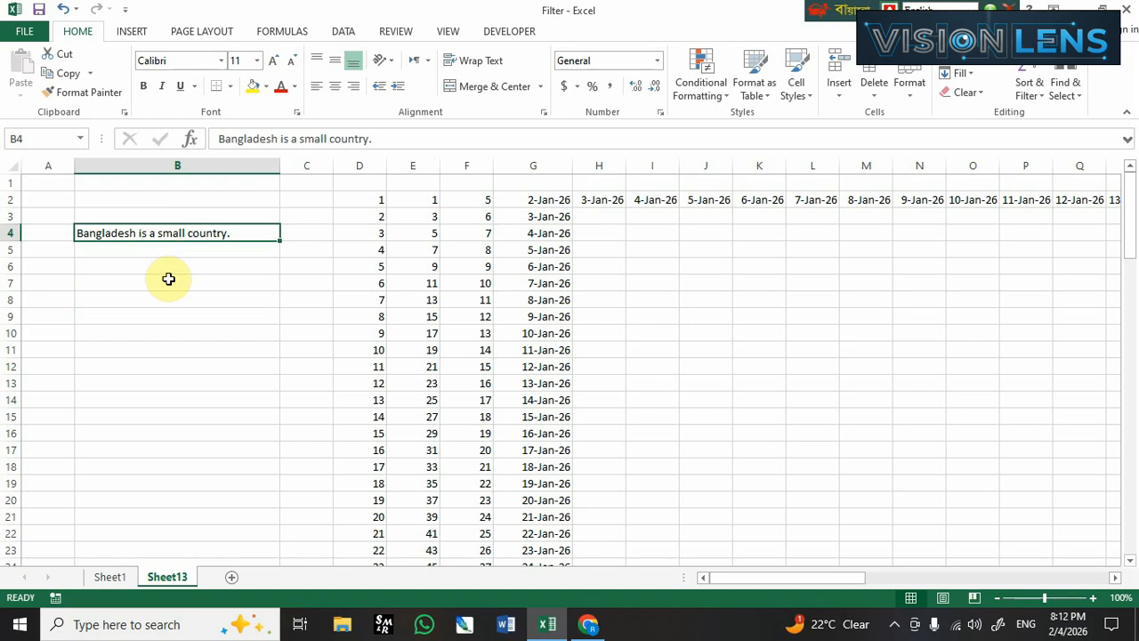
{"action": "left_click", "coordinate": [282, 283]}
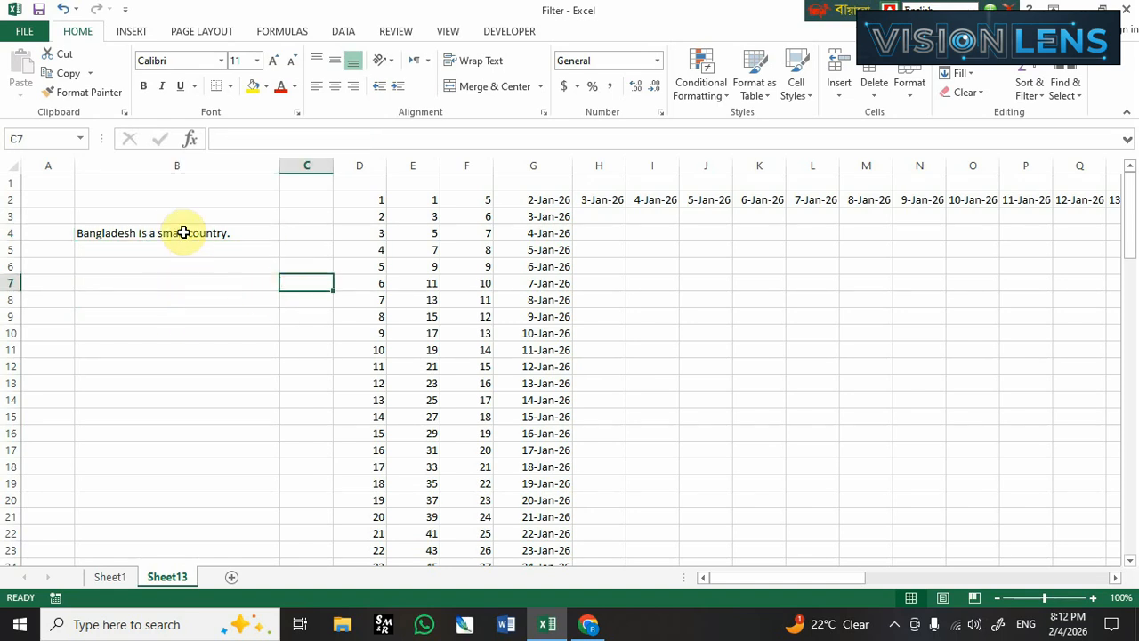
{"action": "left_click", "coordinate": [184, 232]}
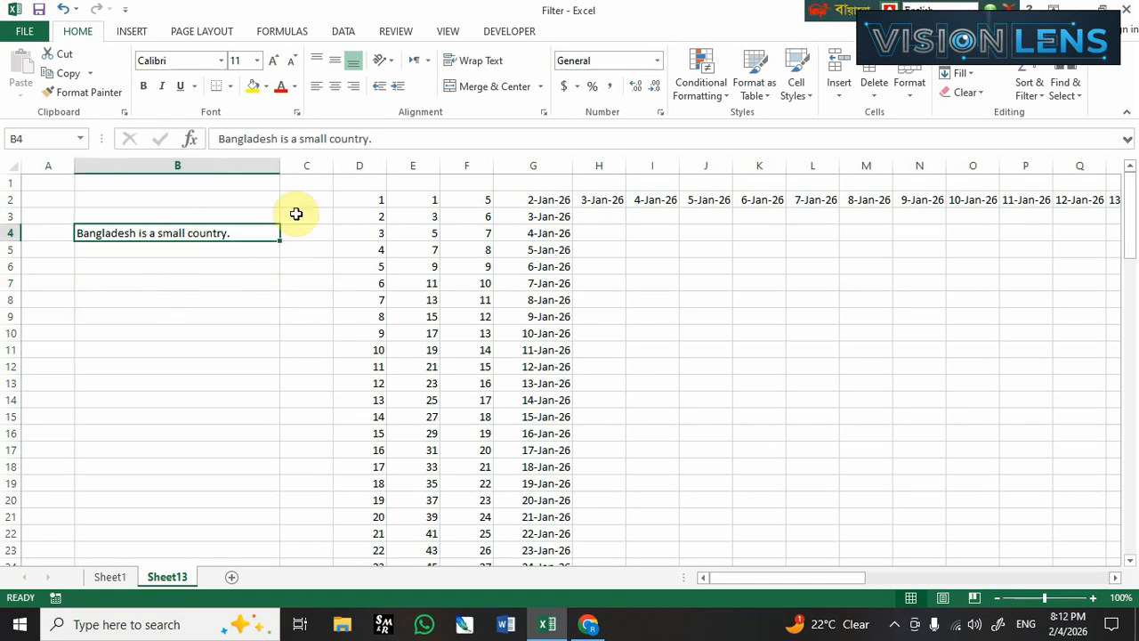